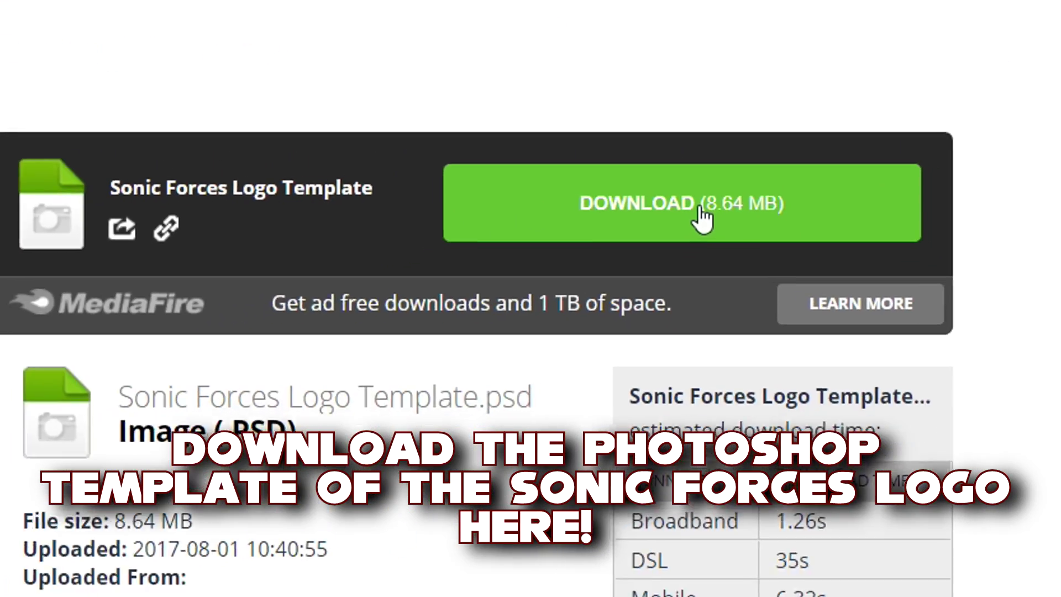
Step: Download the Sonic Forces Logo Template PSD from MediaFire and open it in Photoshop
click(724, 160)
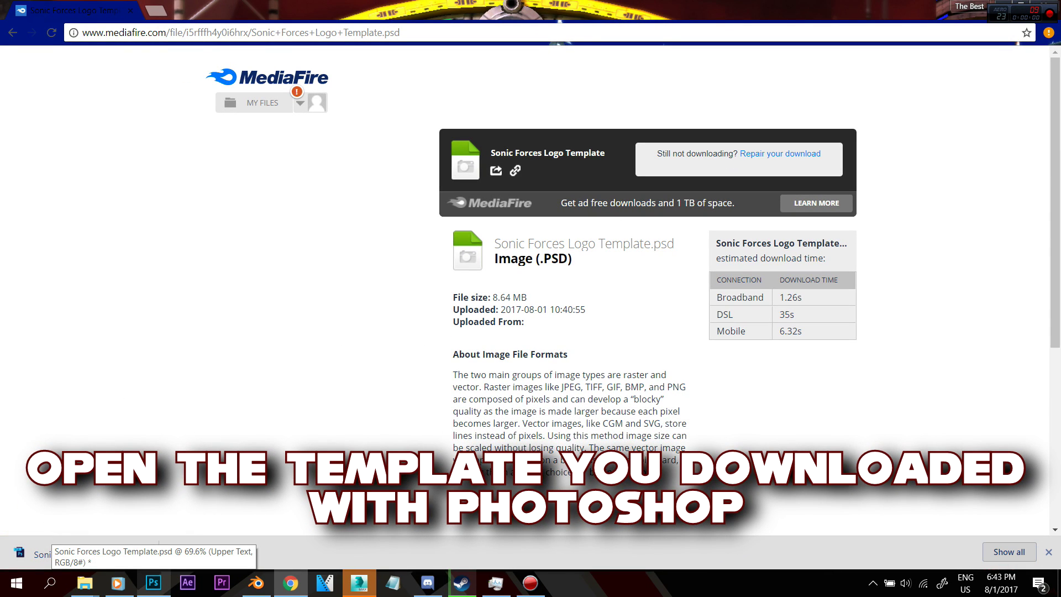
drag(41, 553, 42, 552)
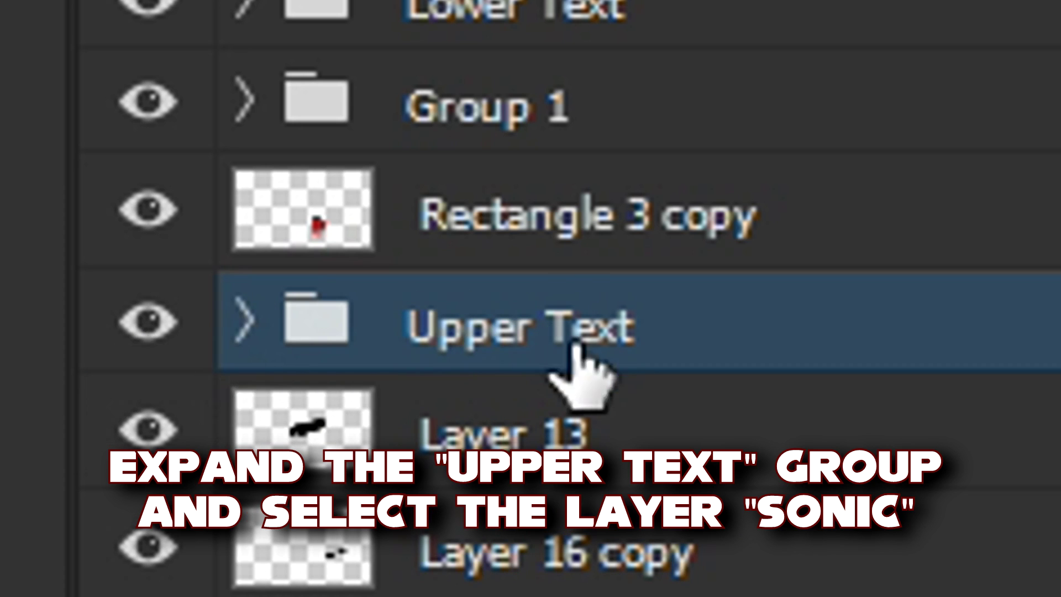
Step: In the Upper Text group's sonic layer, replace SONIC with TBSF, keeping the original font
click(243, 321)
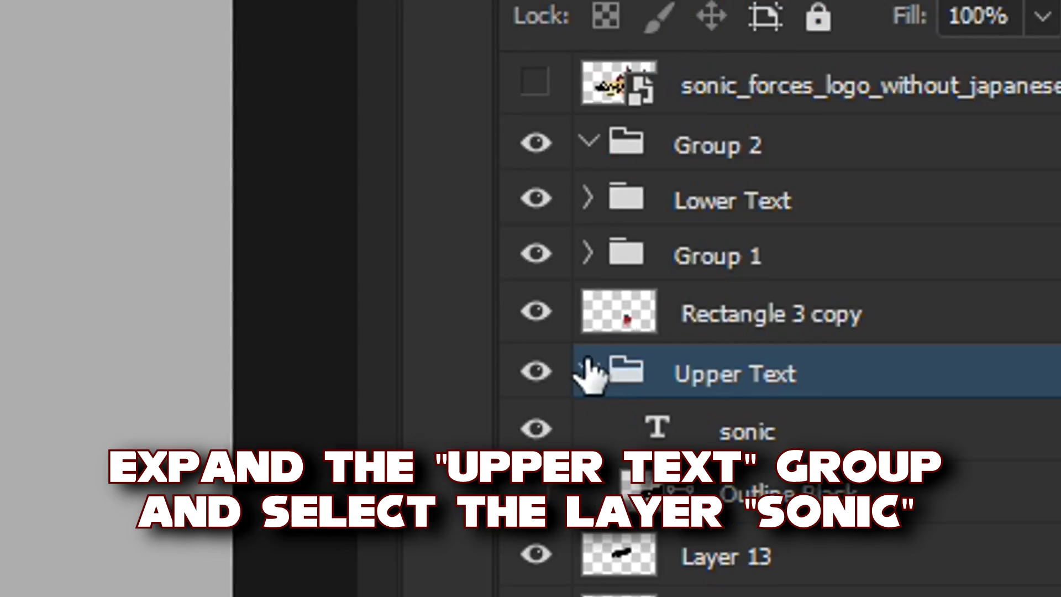
click(934, 428)
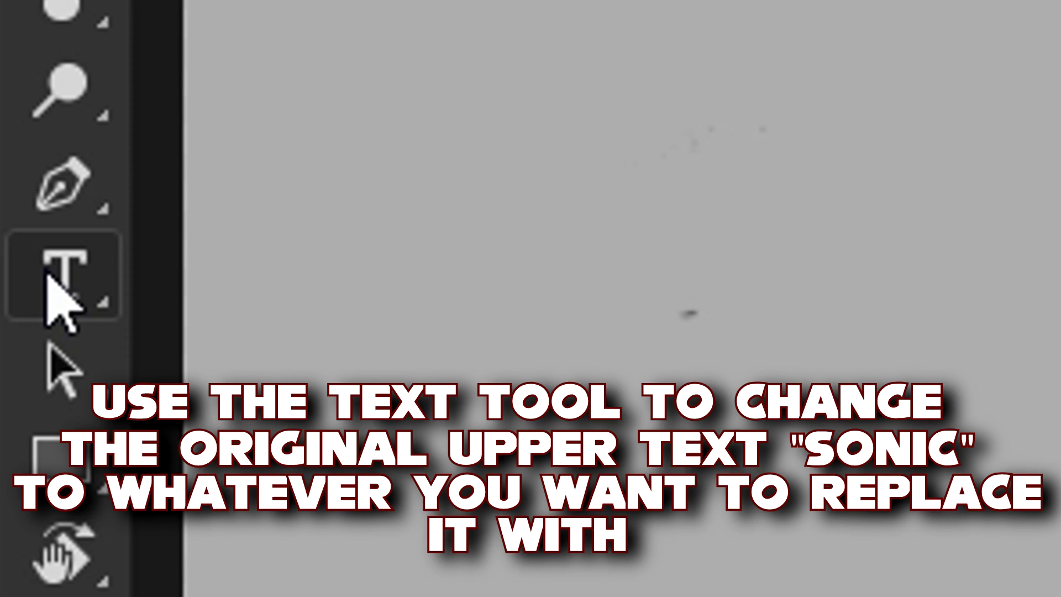
click(10, 276)
drag(238, 339, 562, 286)
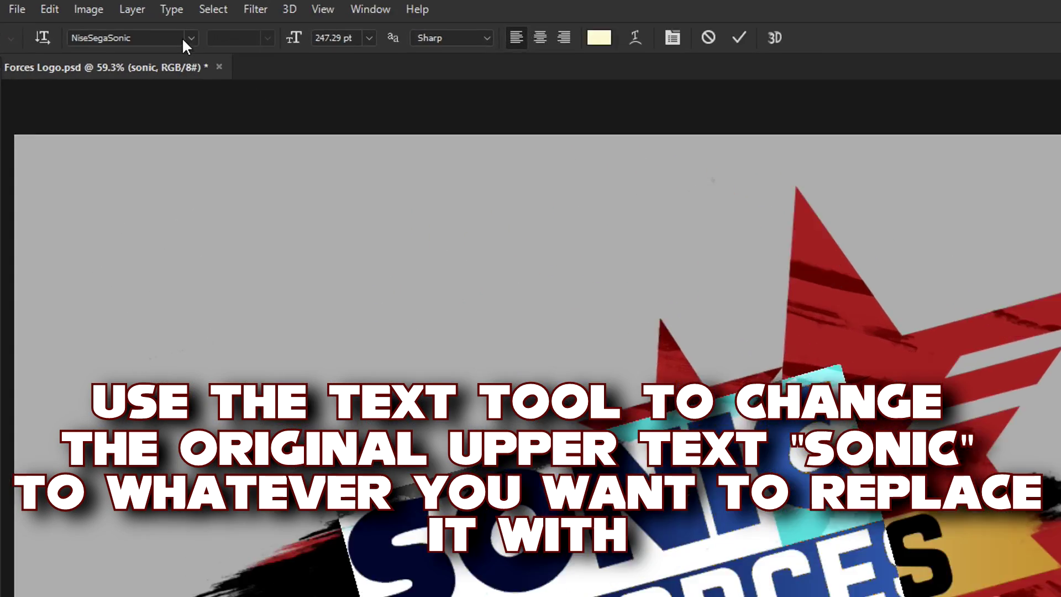
click(77, 23)
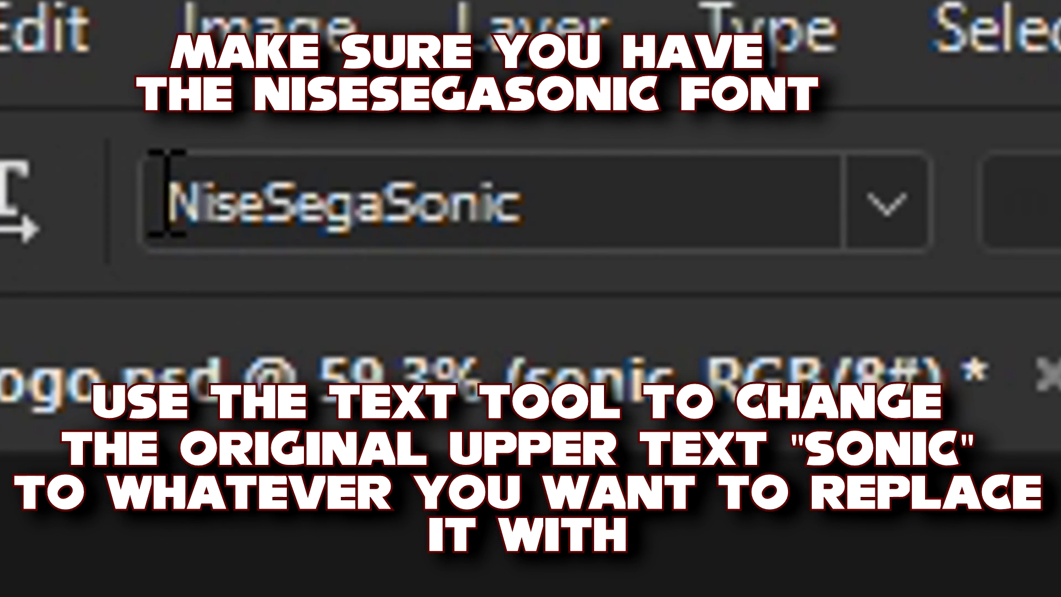
drag(166, 204, 569, 226)
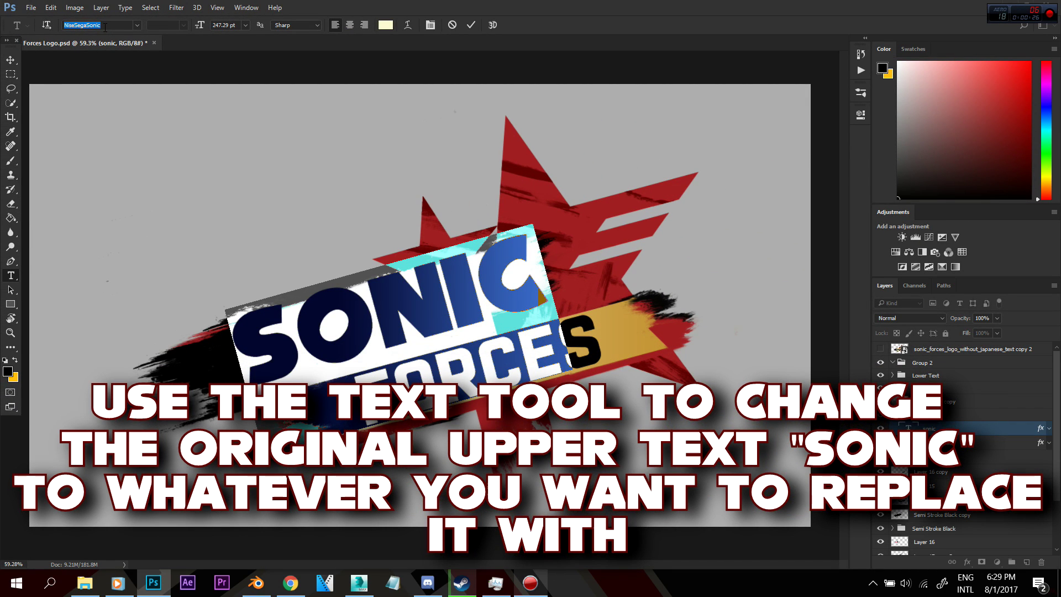
click(136, 25)
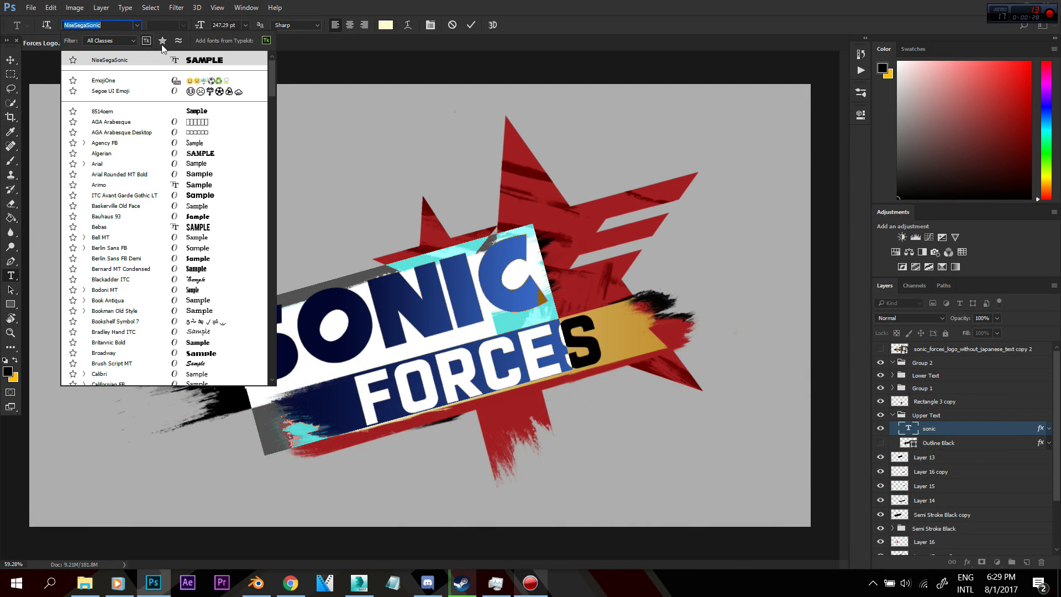
click(137, 26)
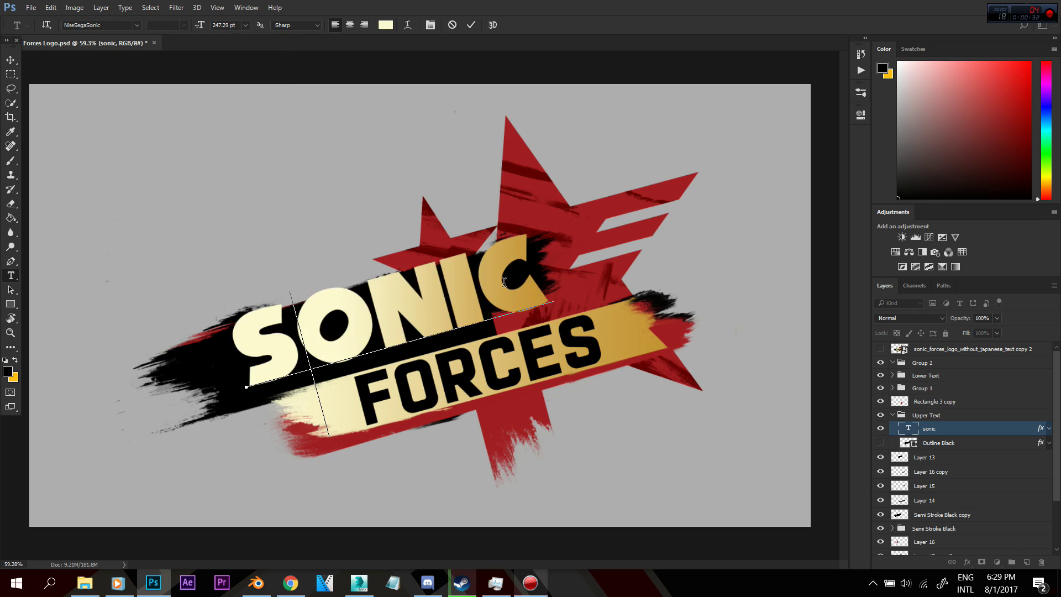
text(T)
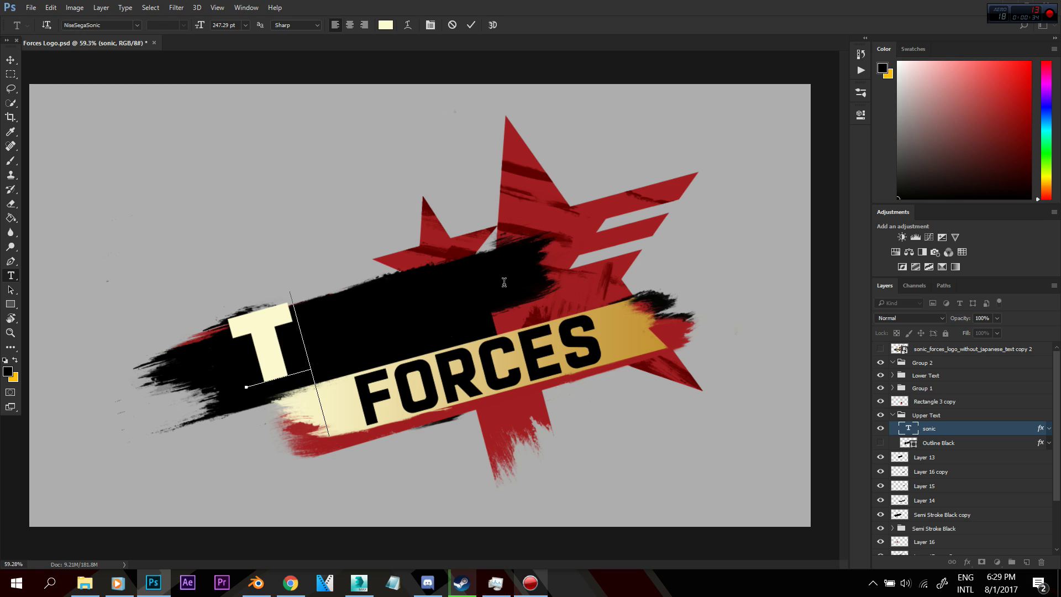
text(BSF)
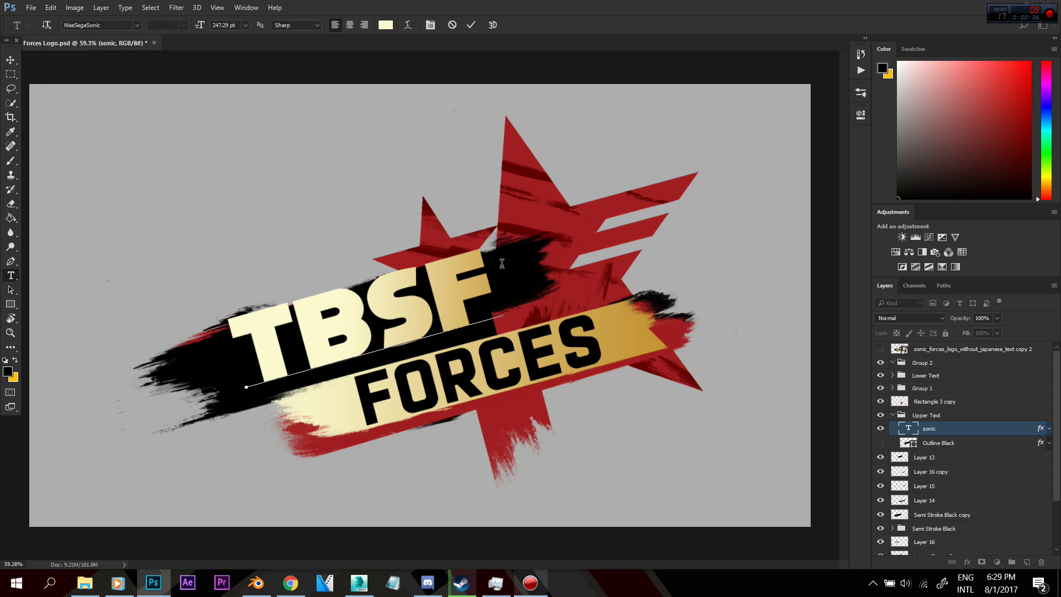
click(473, 24)
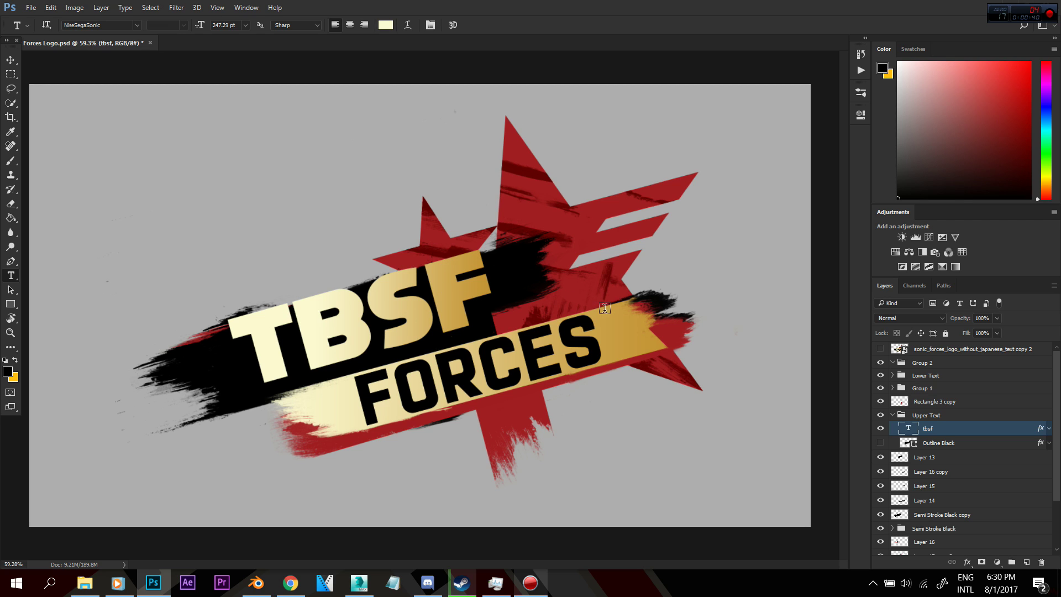
Step: Duplicate the tbsf layer as a new layer named 'TBSF - Outline'
right_click(950, 430)
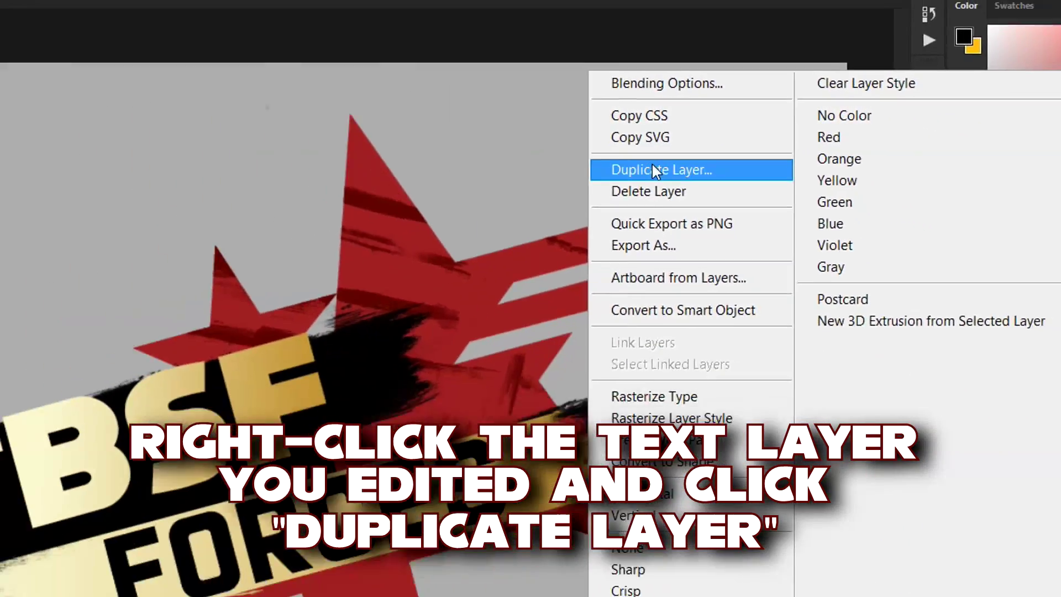
click(691, 146)
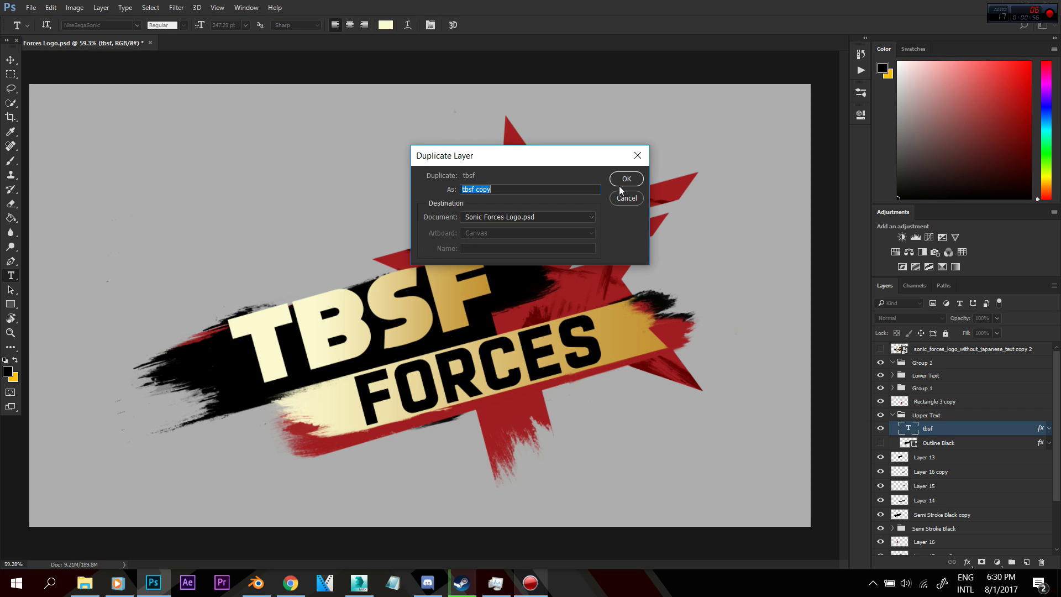
text(TBSF - )
text(Outline)
click(619, 186)
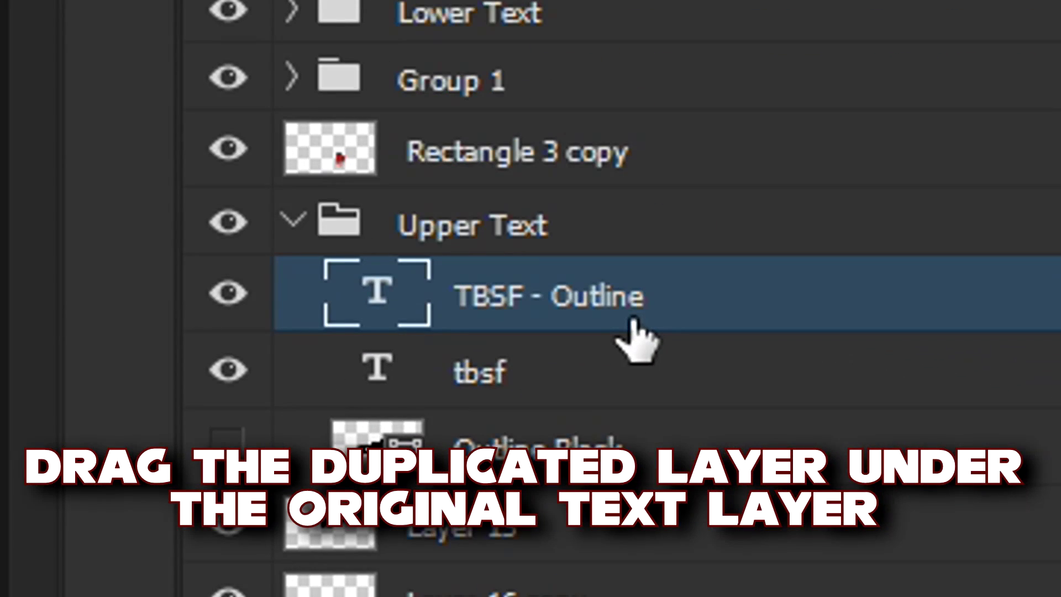
Step: Move the TBSF - Outline layer beneath tbsf and convert it to a shape
drag(953, 430, 954, 444)
drag(632, 387, 627, 389)
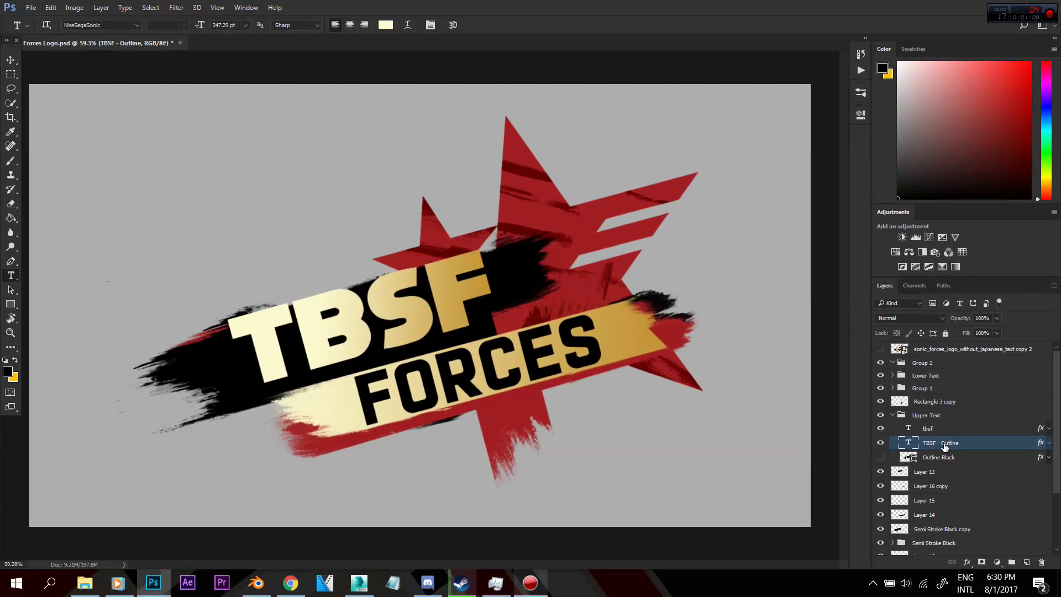
right_click(942, 442)
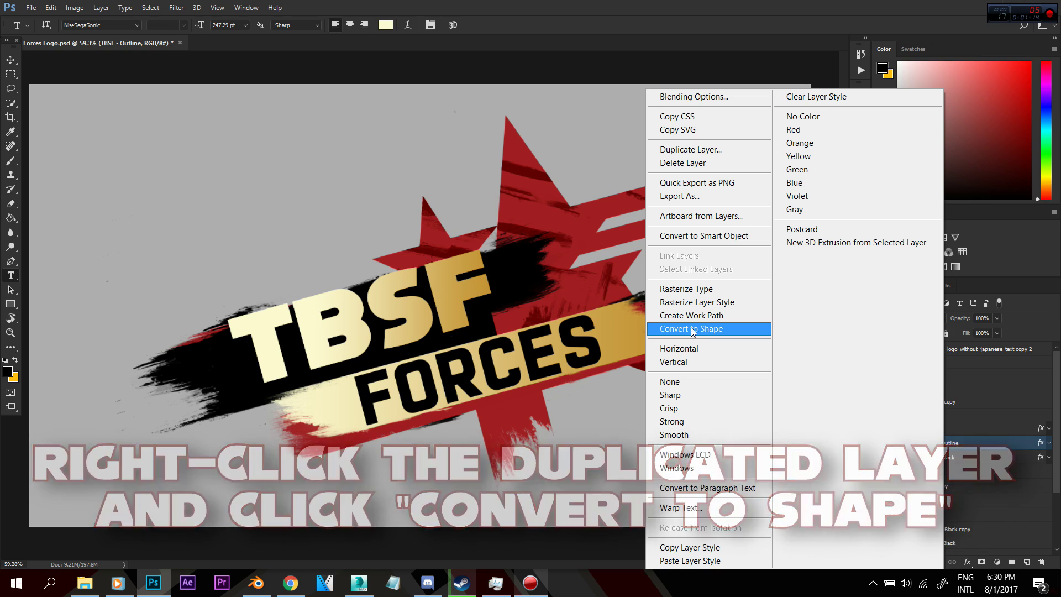
click(688, 328)
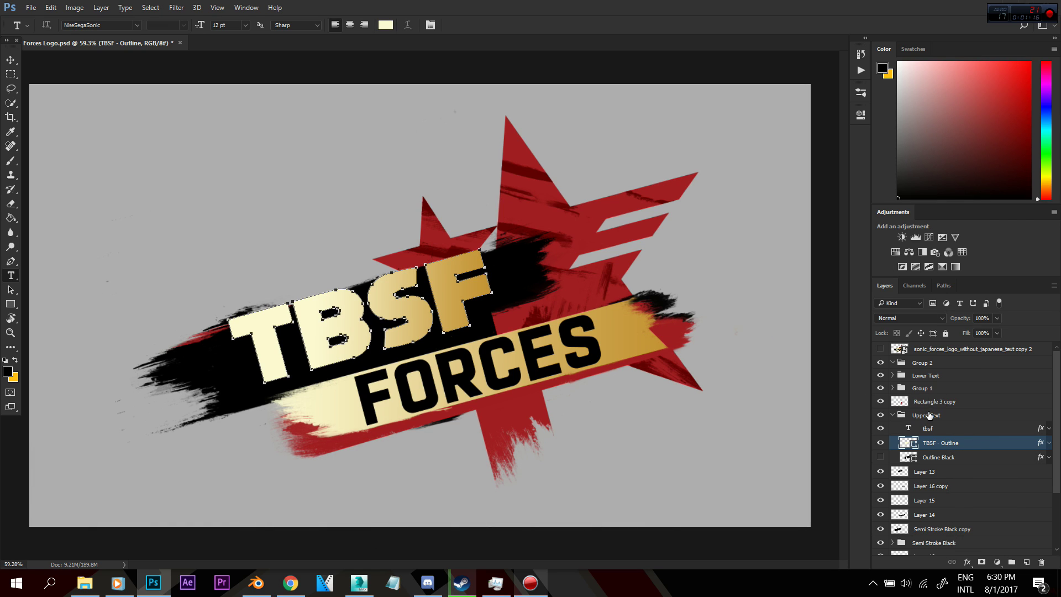
Step: Copy the Outline Black shape attributes and paste them onto the TBSF - Outline layer
click(956, 457)
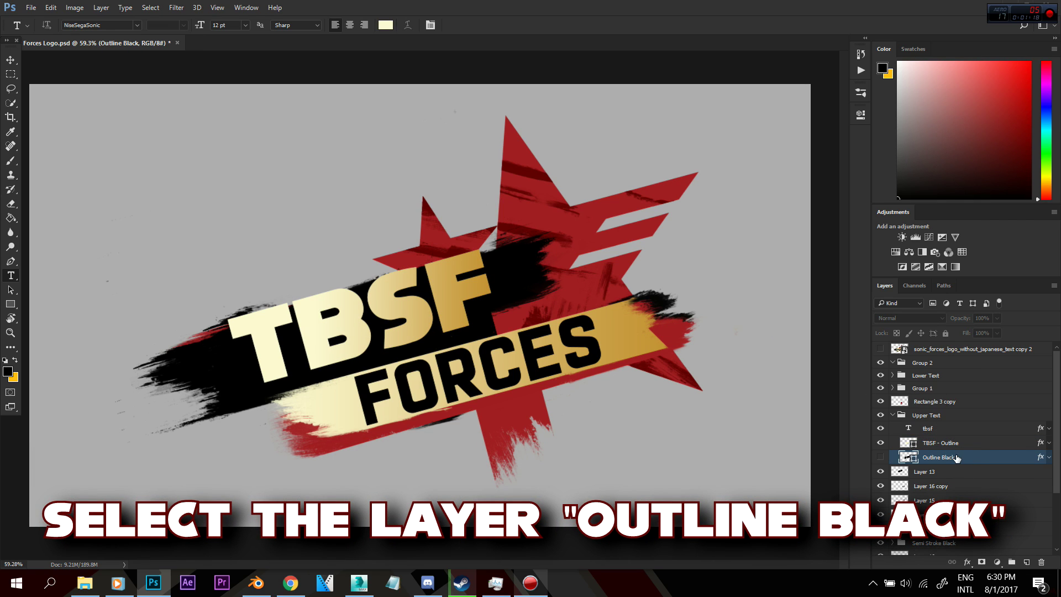
right_click(937, 461)
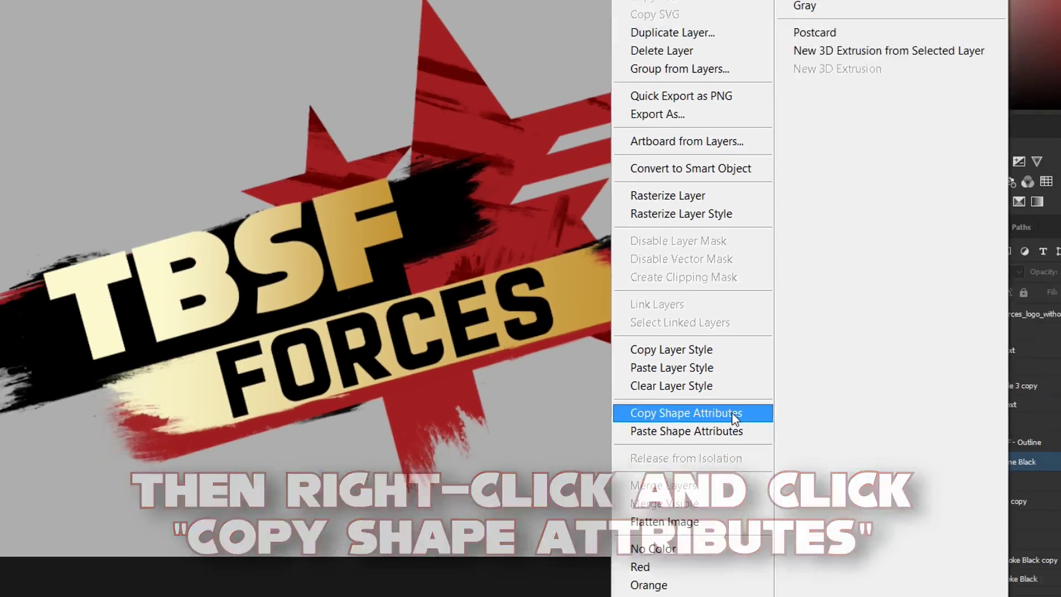
click(721, 420)
click(965, 443)
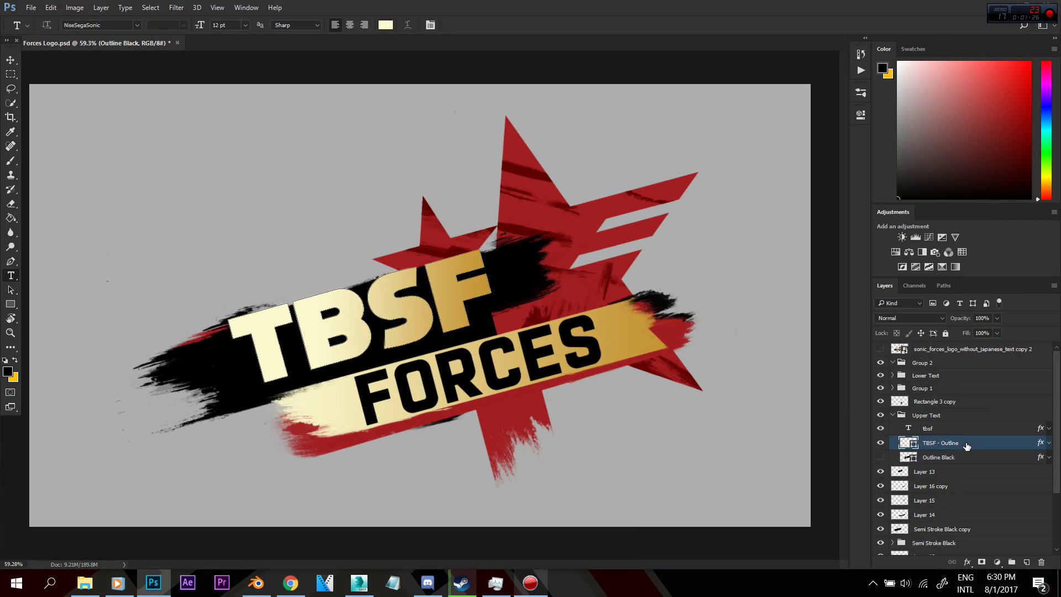
right_click(966, 443)
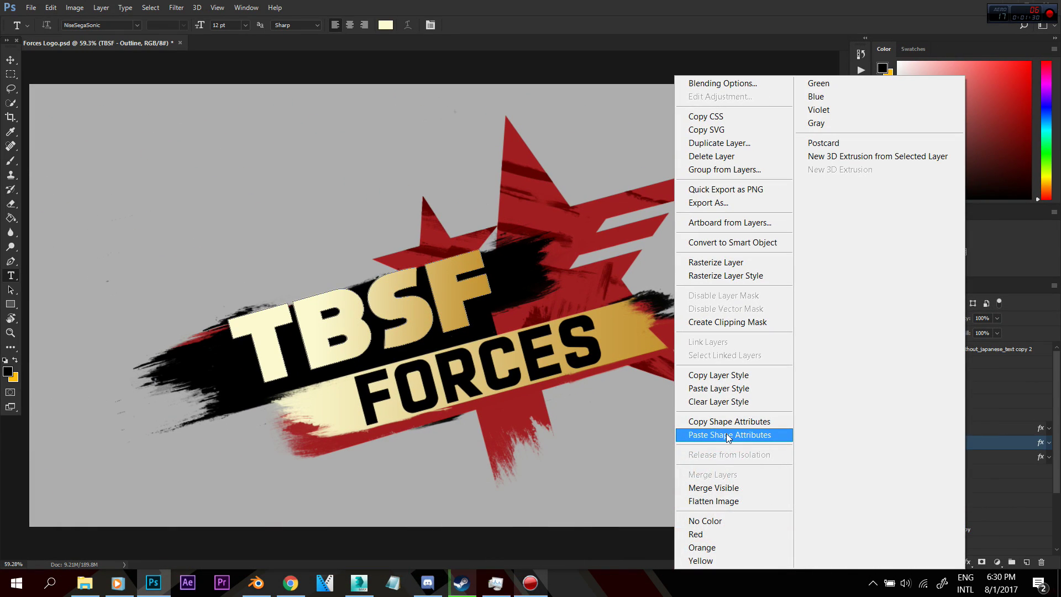
click(726, 433)
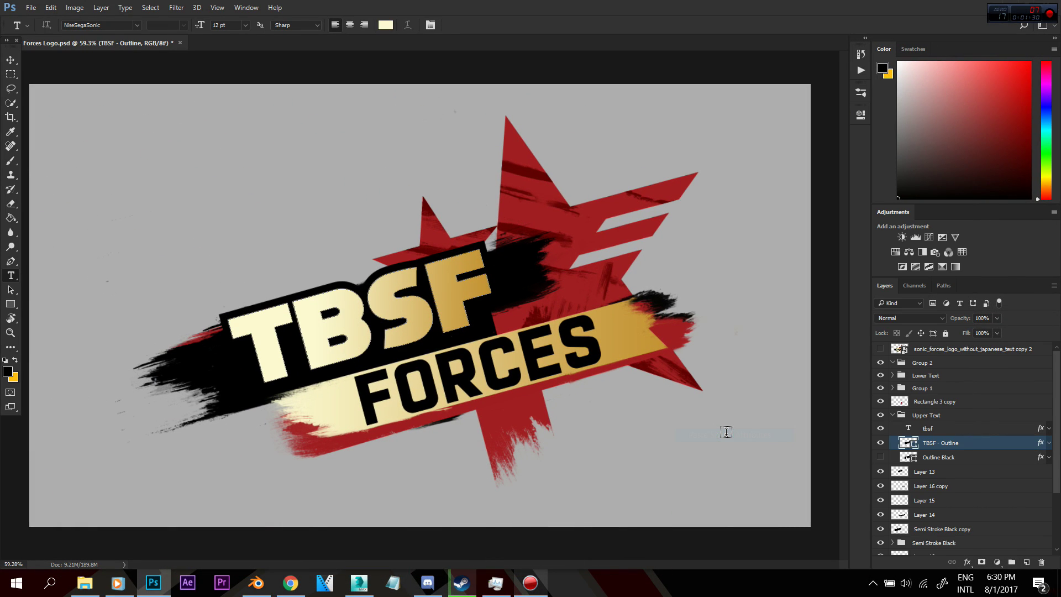
click(962, 415)
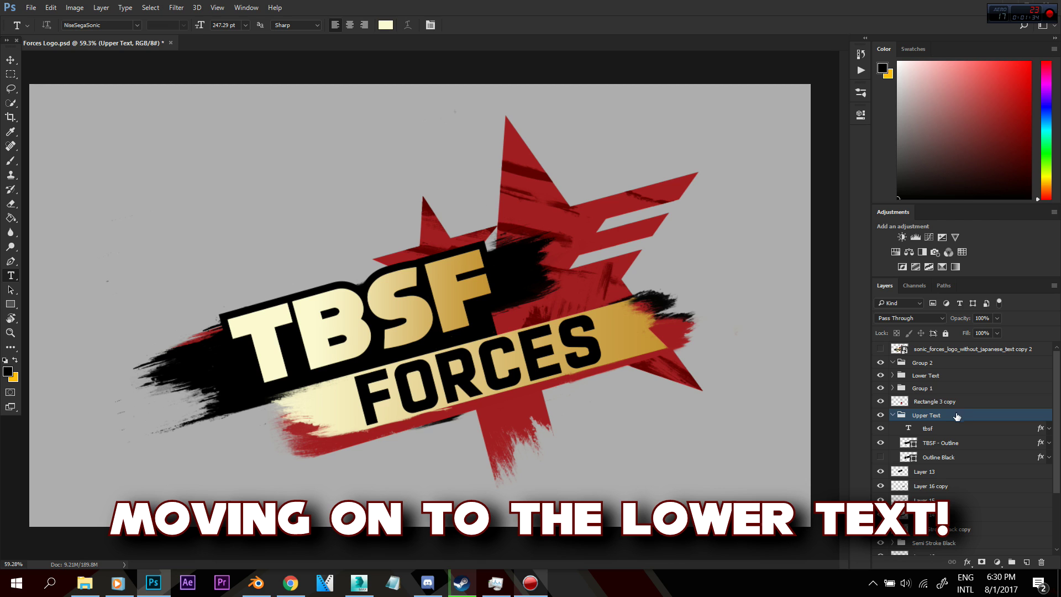
Step: Expand the Lower Text group, select the FORCES copy layer and hide the original FORCES layer
click(892, 414)
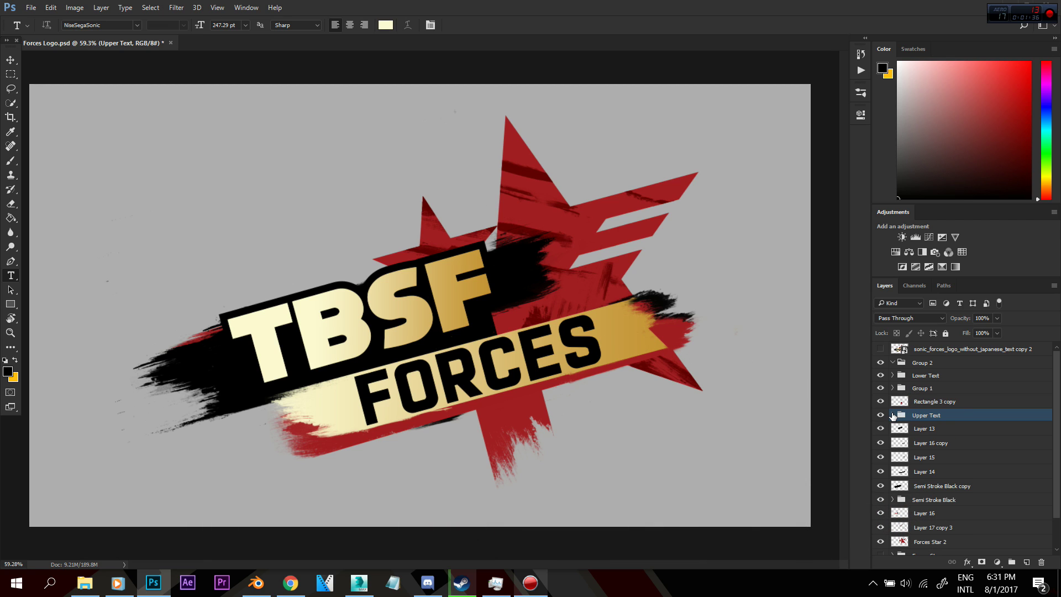
click(931, 376)
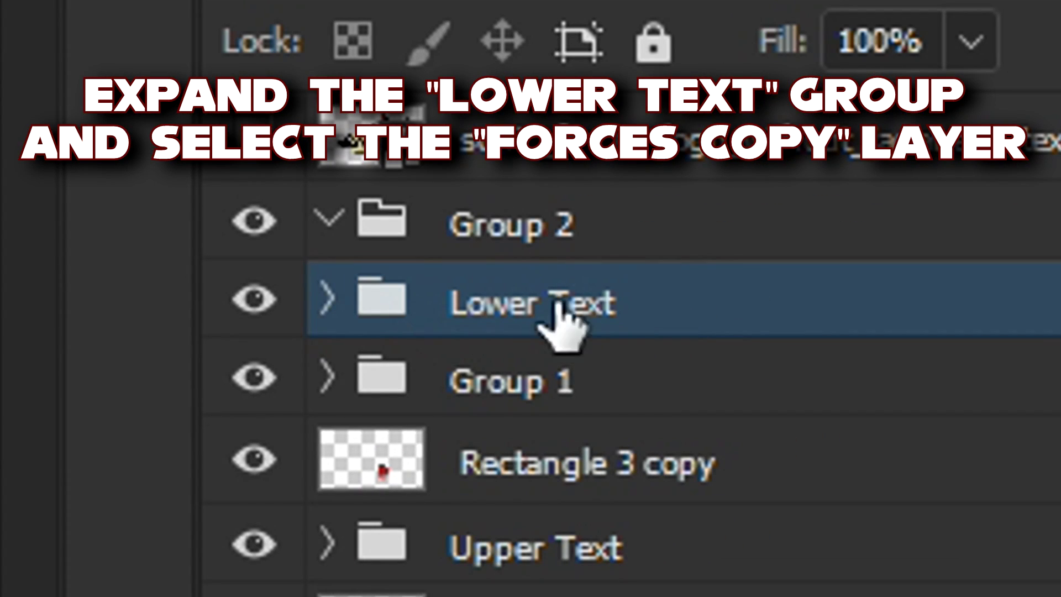
click(329, 300)
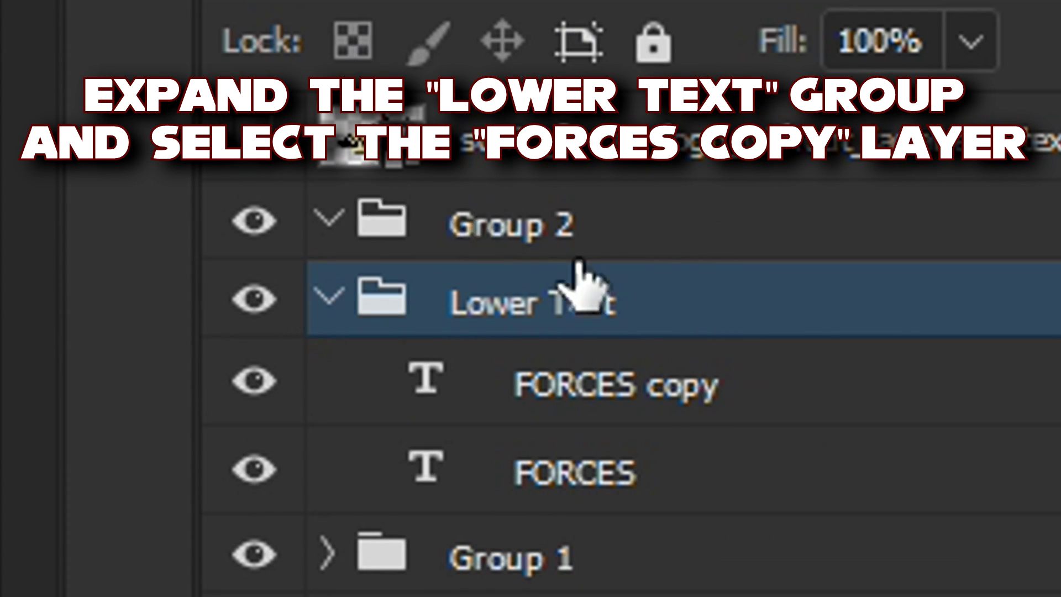
click(703, 389)
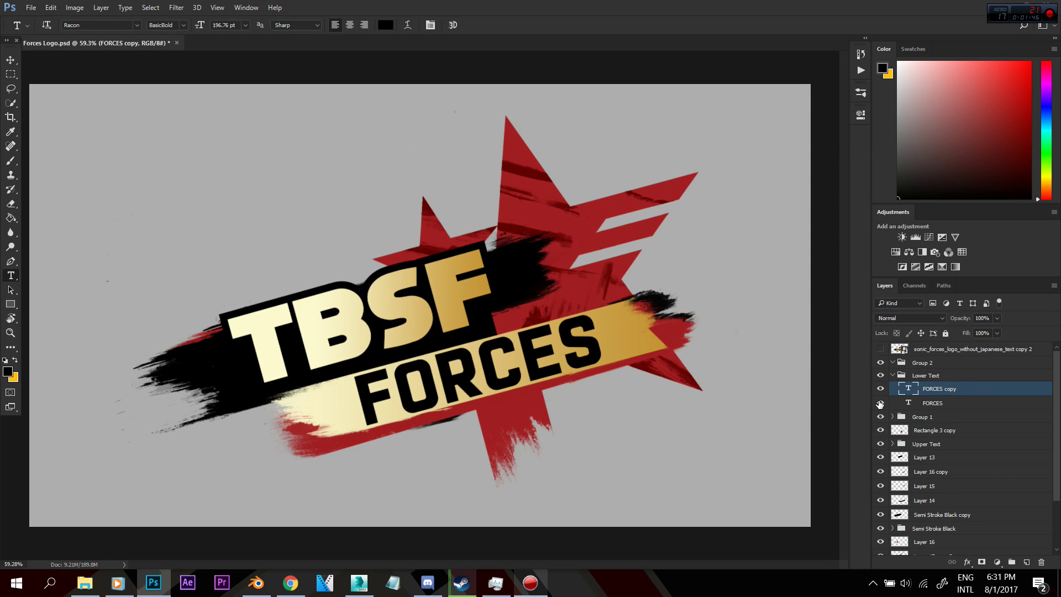
click(880, 403)
Step: Replace the word FORCES with YOUTUBE on the copy layer and commit the edit
drag(362, 387, 610, 365)
text(FORCES)
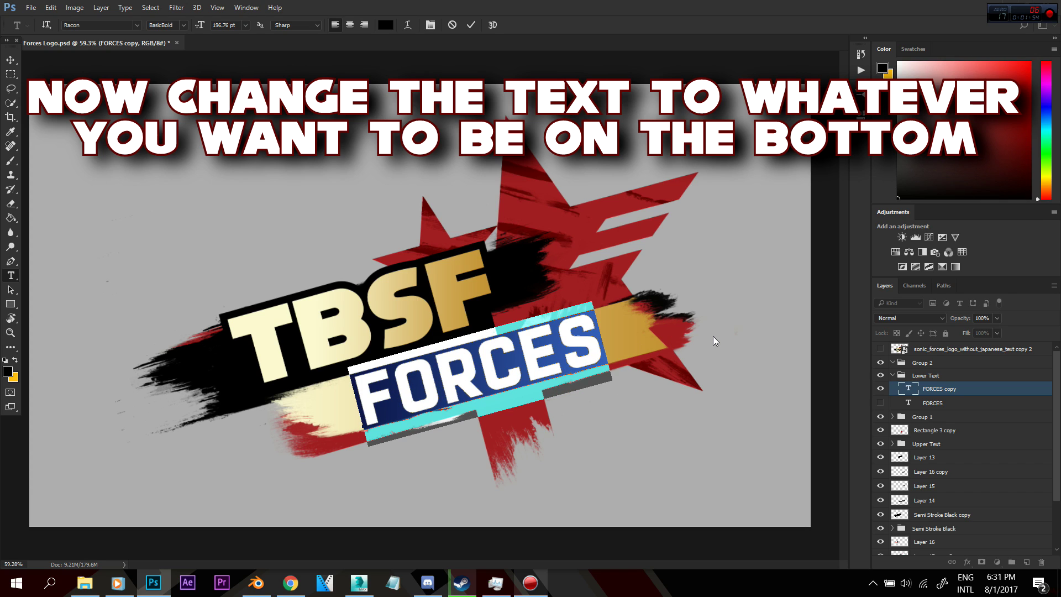
text(YO)
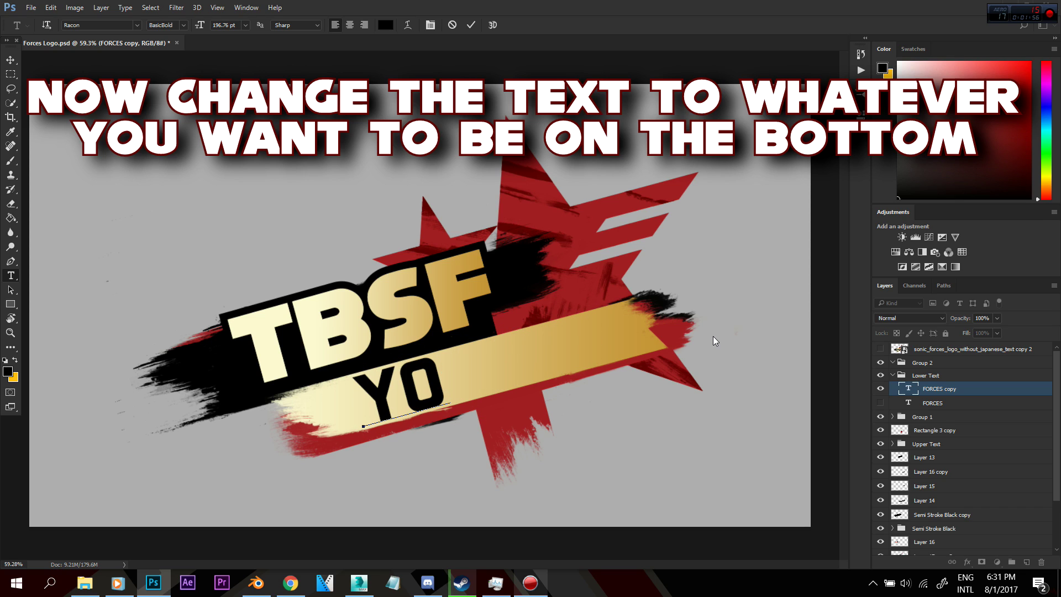
text(UTUBE)
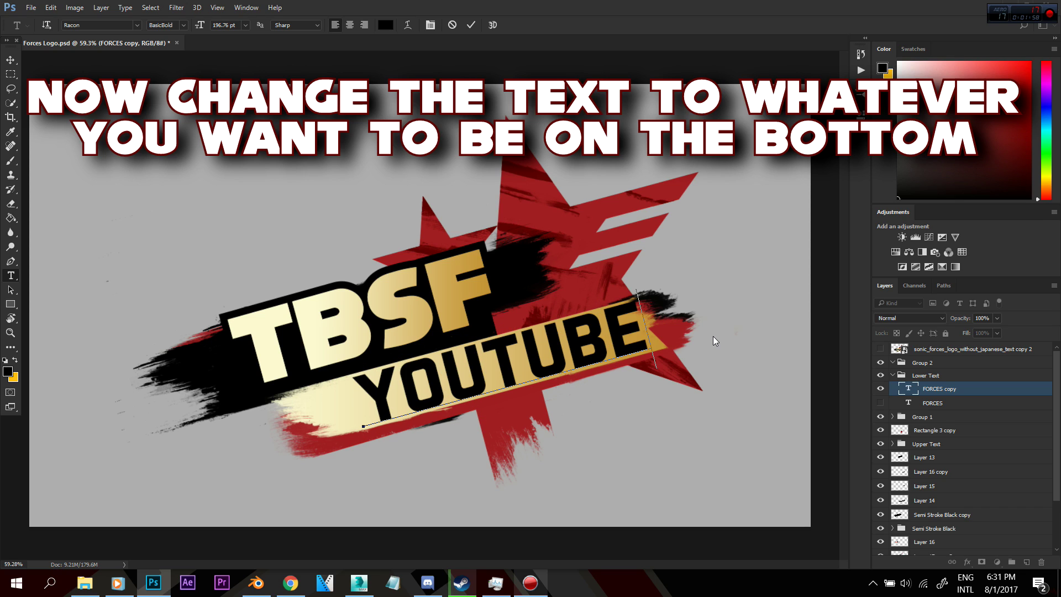
click(470, 25)
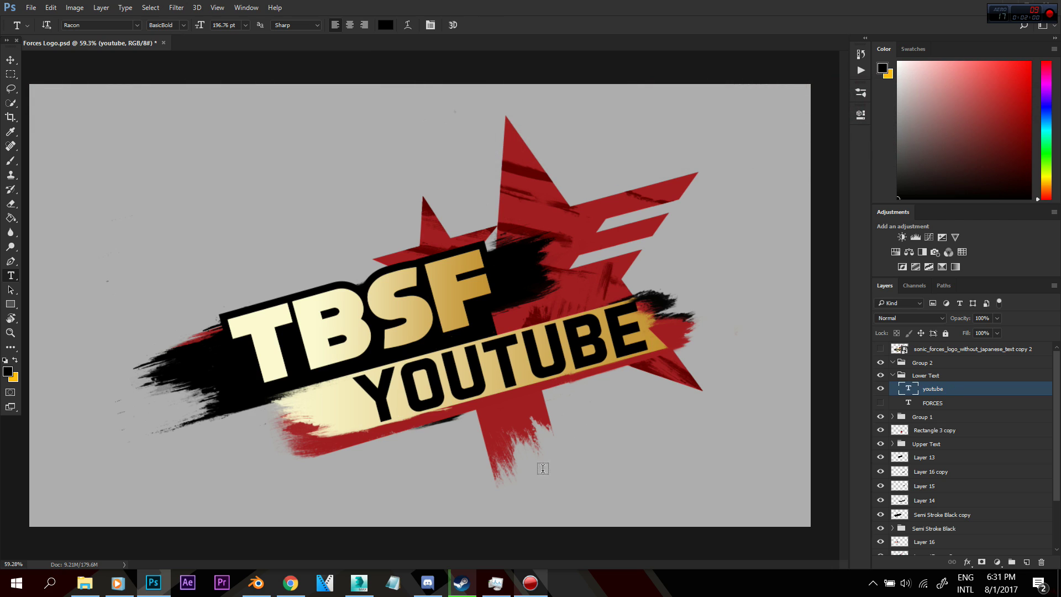
click(10, 60)
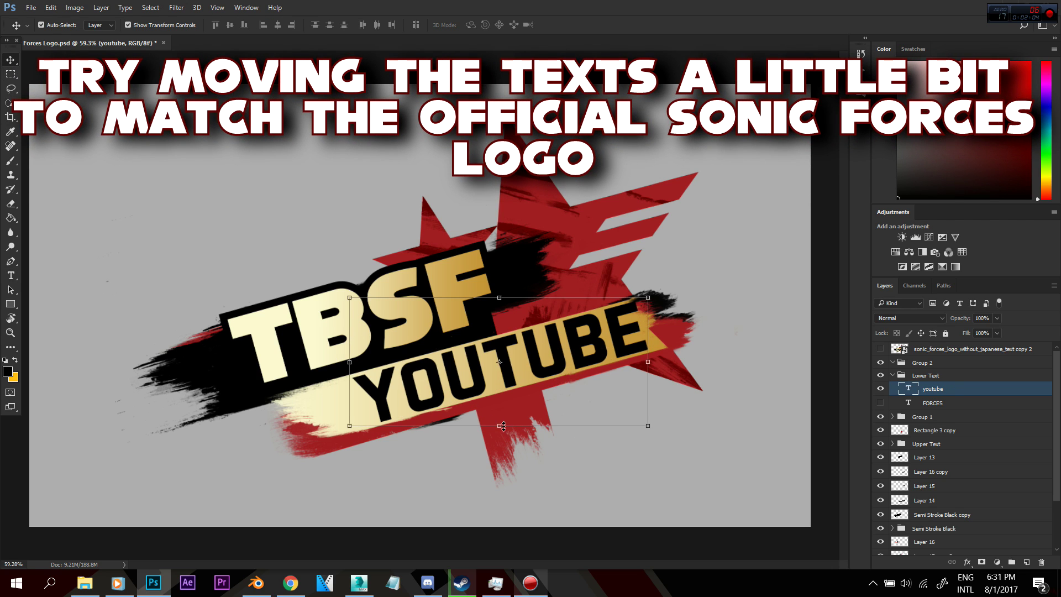
Step: Start and apply a transform on YOUTUBE, then toggle the FORCES layer's visibility
click(502, 426)
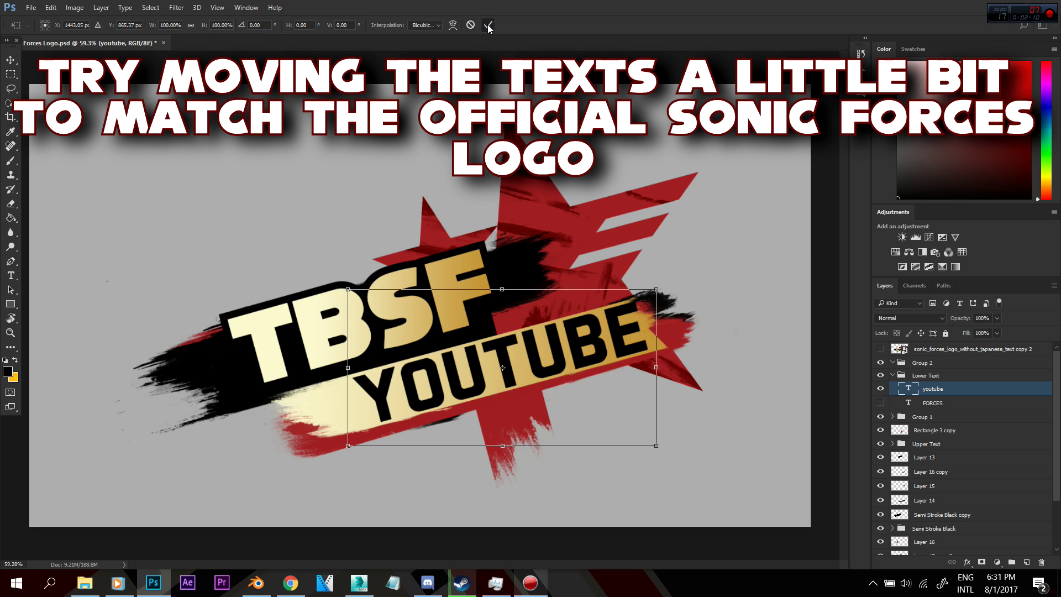
click(488, 25)
click(880, 402)
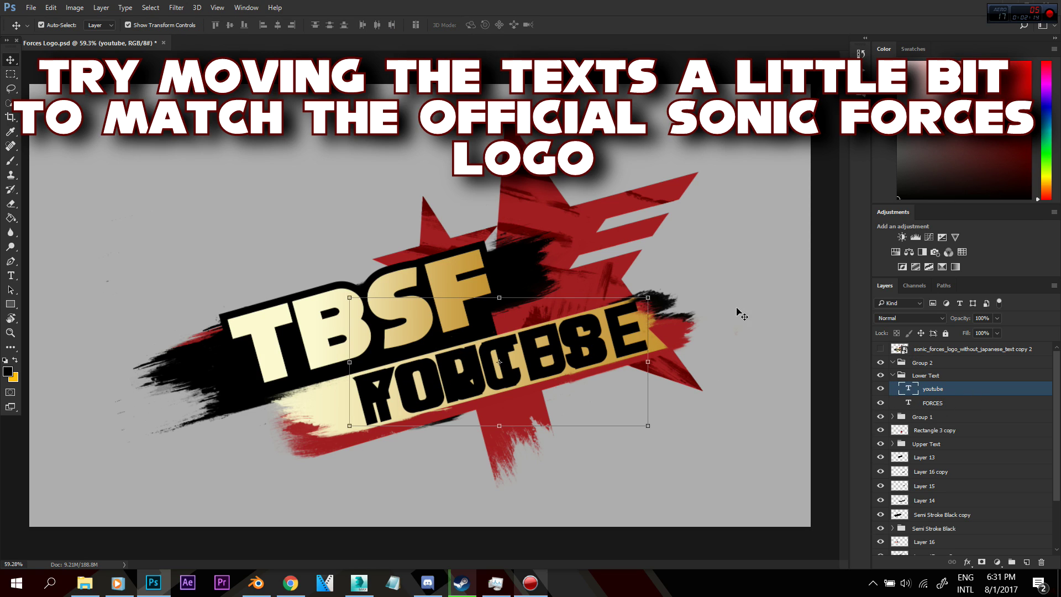
scroll(644, 388, up, 2)
scroll(644, 388, up, 2)
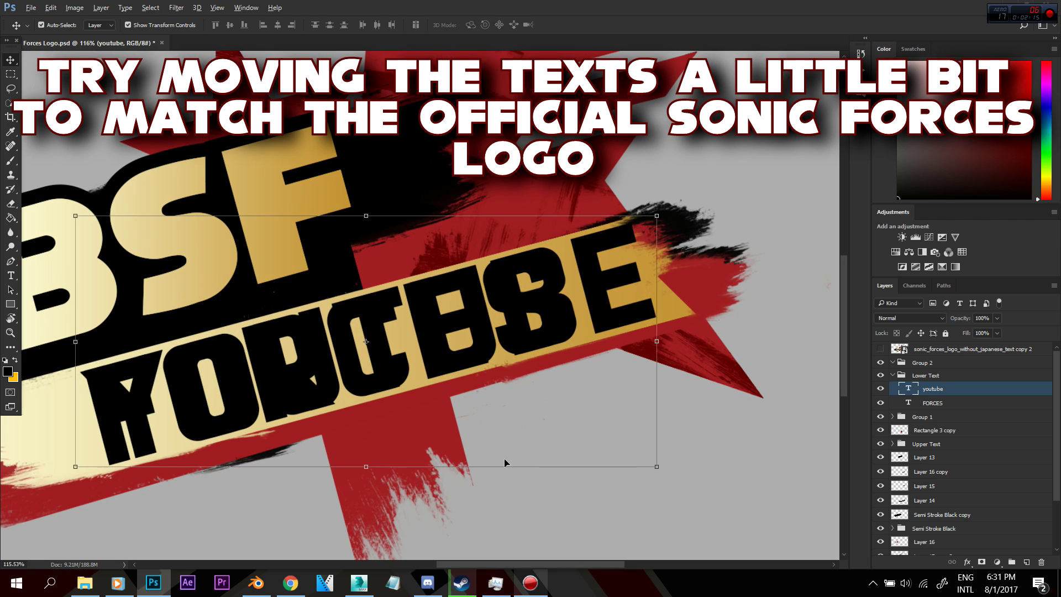
Step: Nudge YOUTUBE five pixels left and two down, apply it, and hide the FORCES layer
click(364, 463)
key(Left)
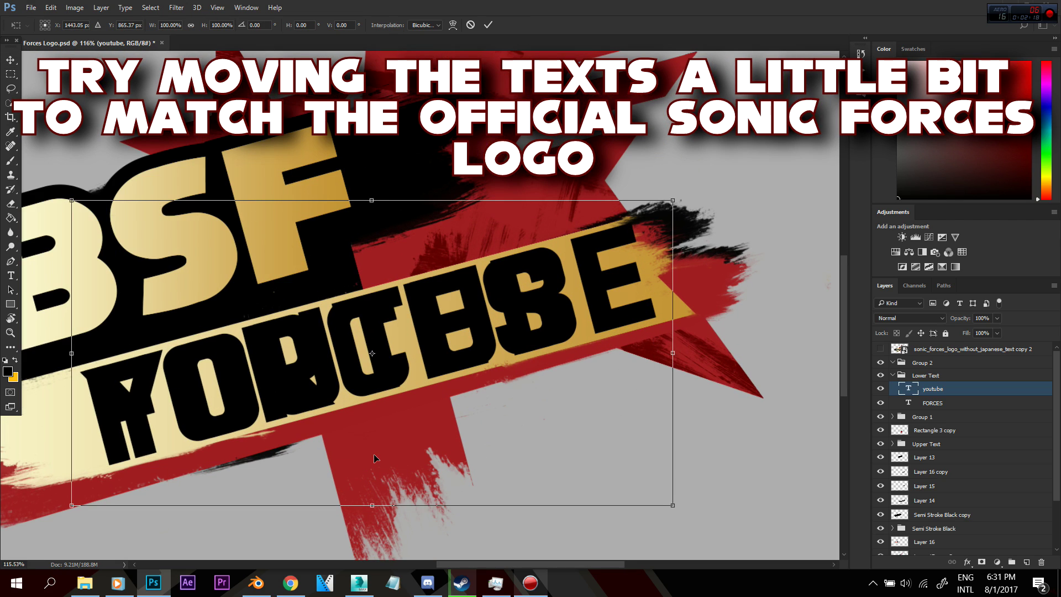
key(Left)
key(Left)
key(Left)
key(Left)
key(Left)
key(Left)
key(Left)
key(Left)
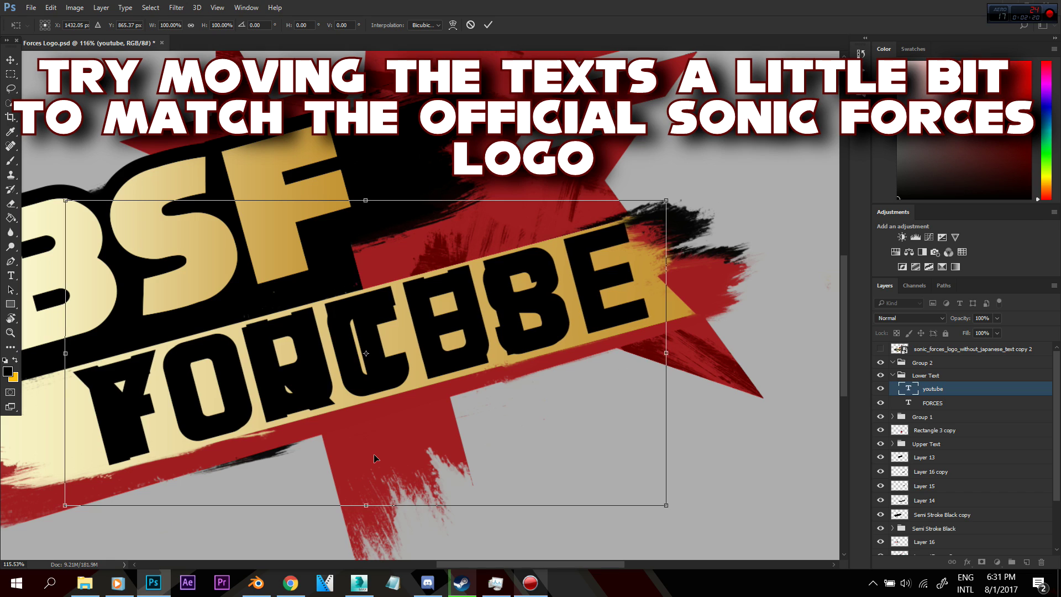
key(Left)
key(Left)
key(Left)
key(Left)
key(Down)
key(Down)
key(Down)
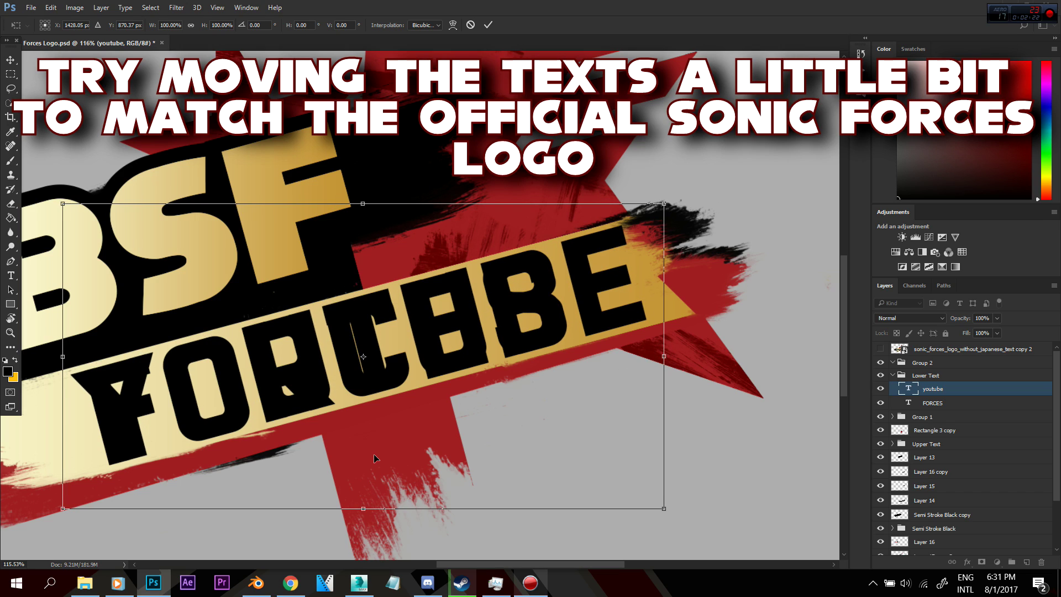
key(Left)
key(Down)
key(Down)
key(Down)
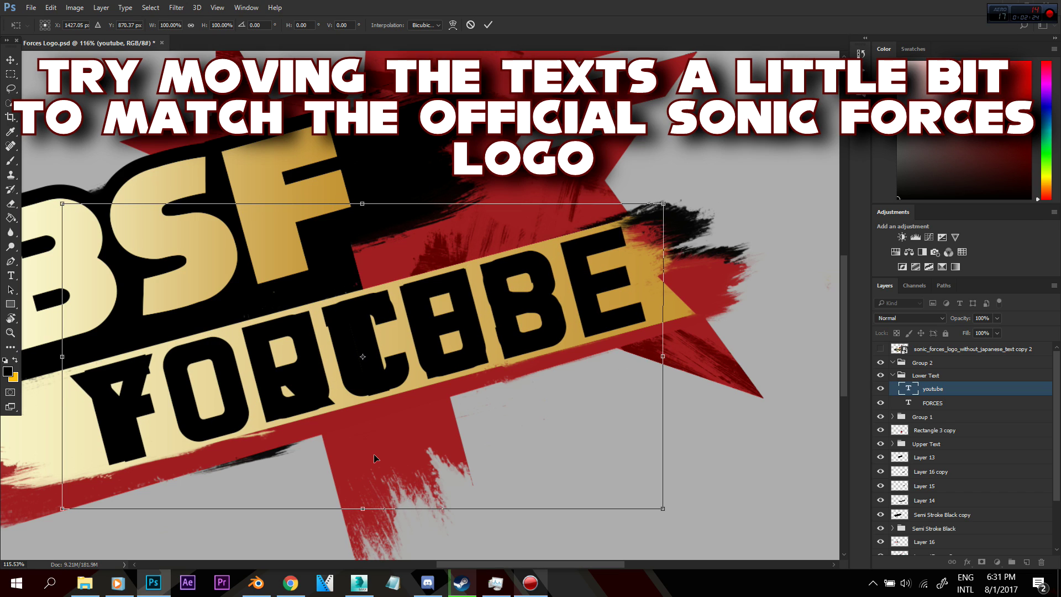
key(Left)
key(Left)
key(Up)
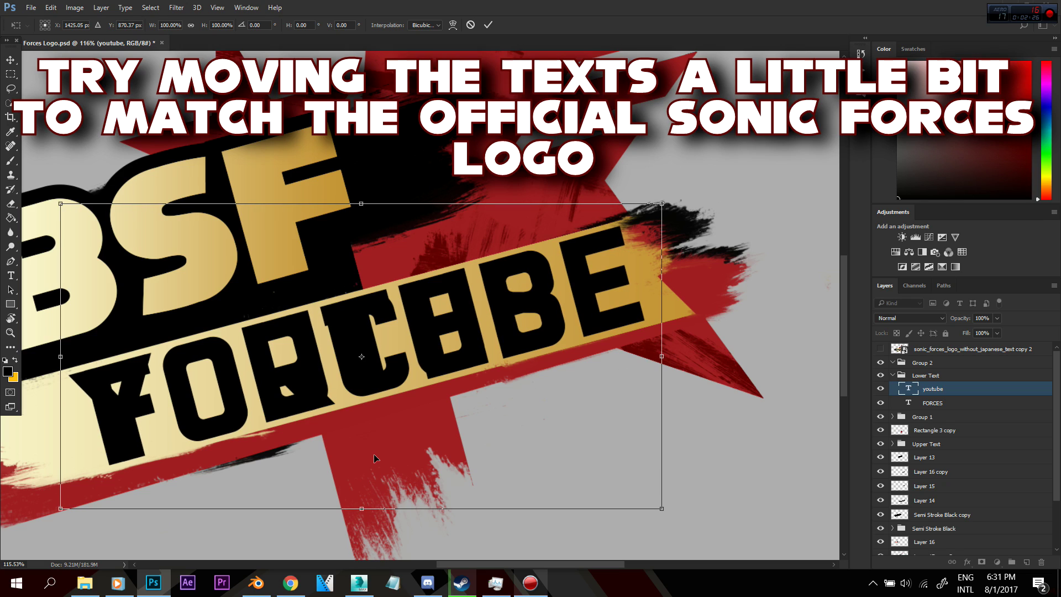
key(Down)
click(488, 26)
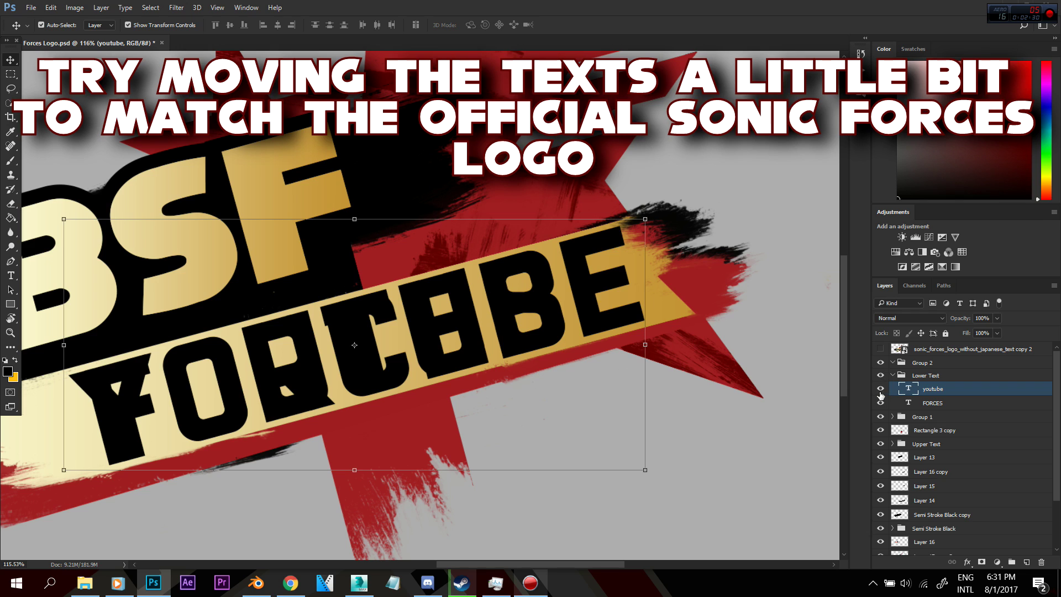
click(879, 402)
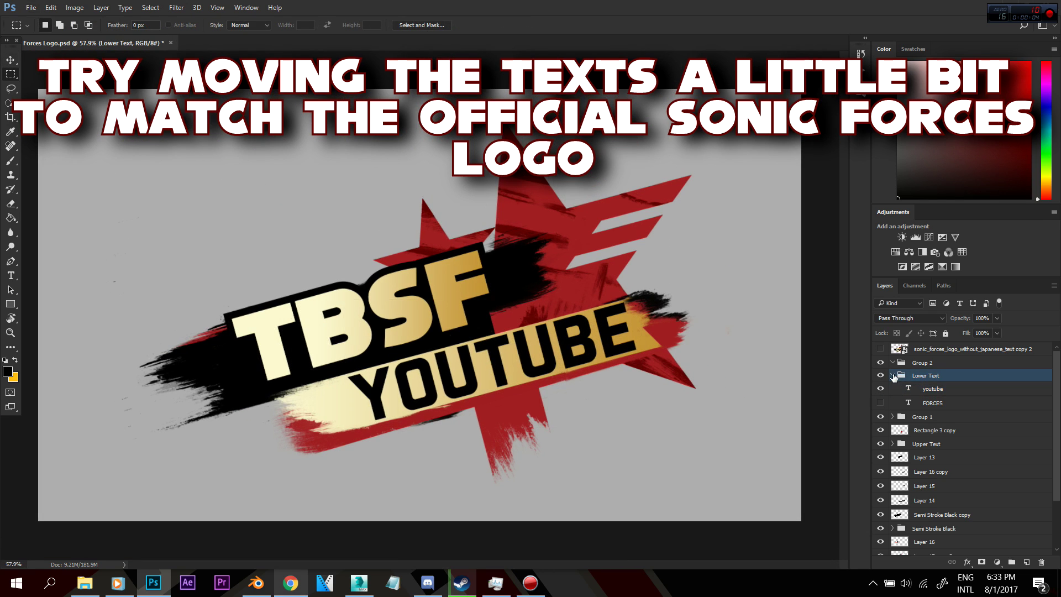
Step: Collapse the Lower Text group and select the Upper Text group with the Move tool
click(892, 375)
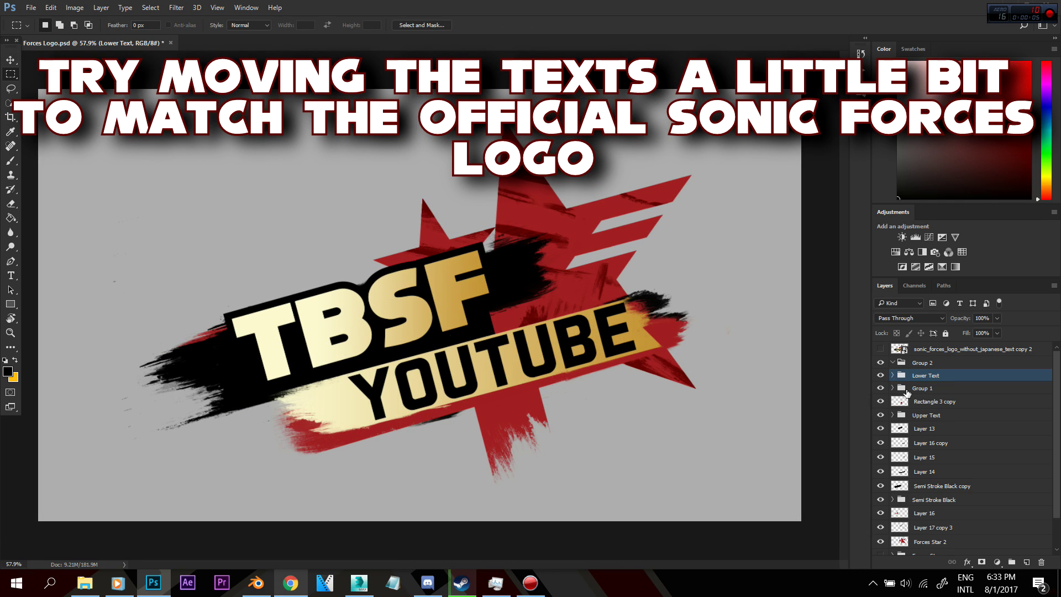
click(922, 420)
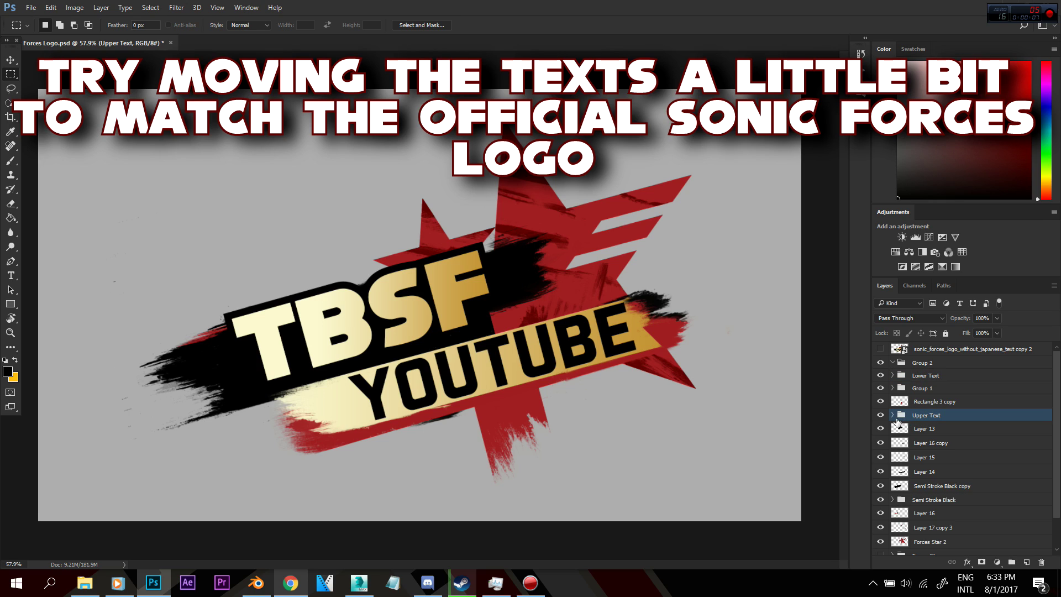
click(10, 59)
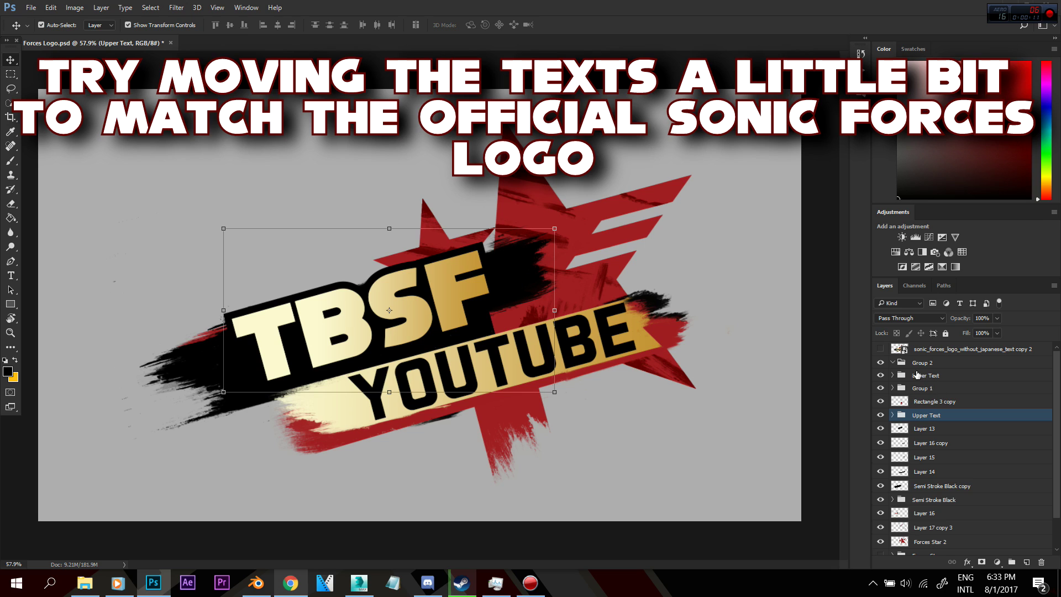
scroll(540, 308, up, 3)
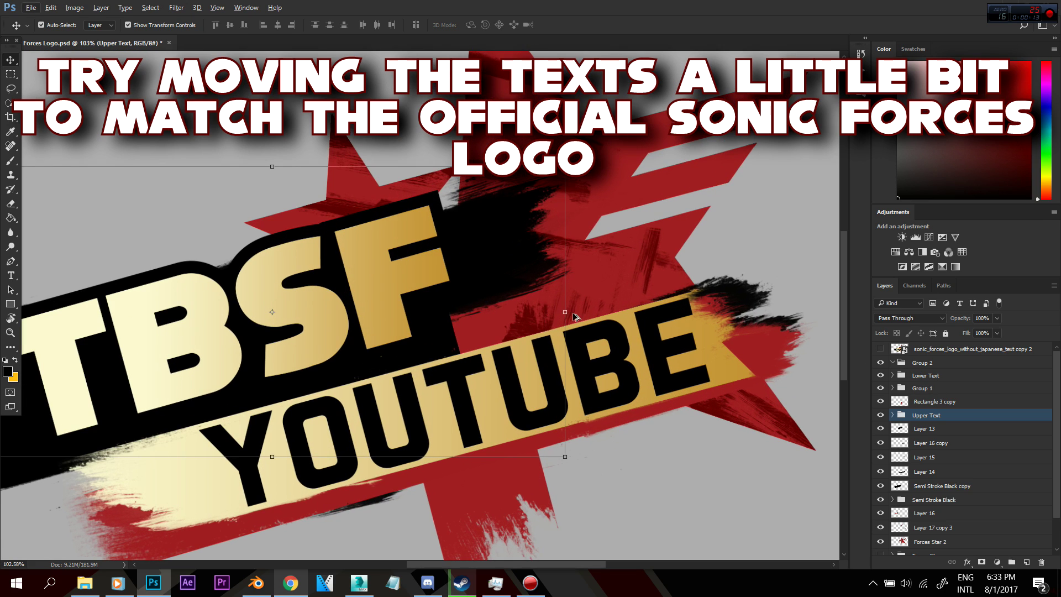
Step: Free-transform the Upper Text group, nudging TBSF about six pixels right and four up
click(565, 312)
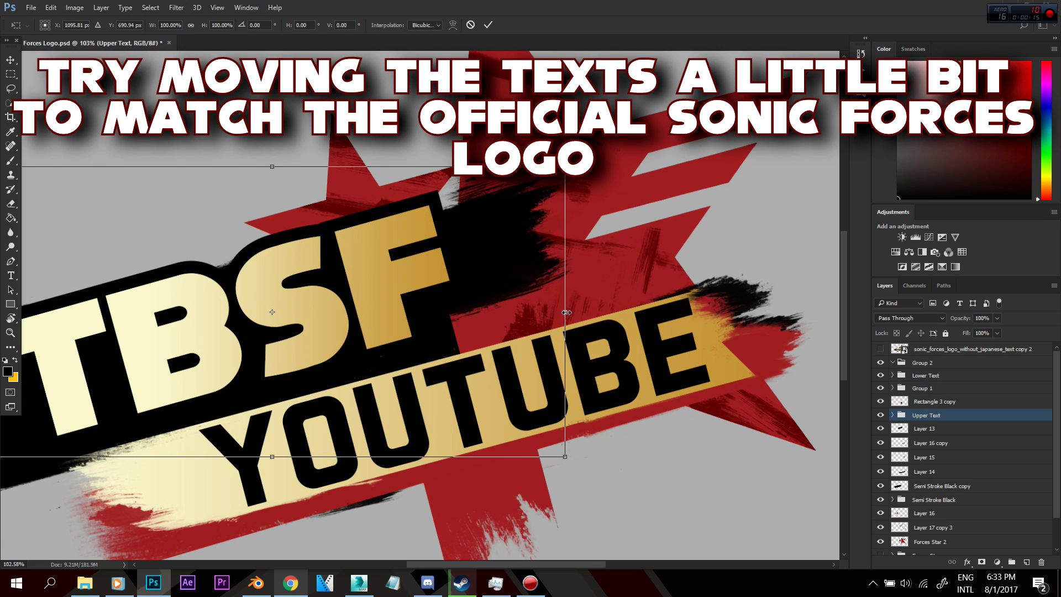
drag(566, 312, 567, 312)
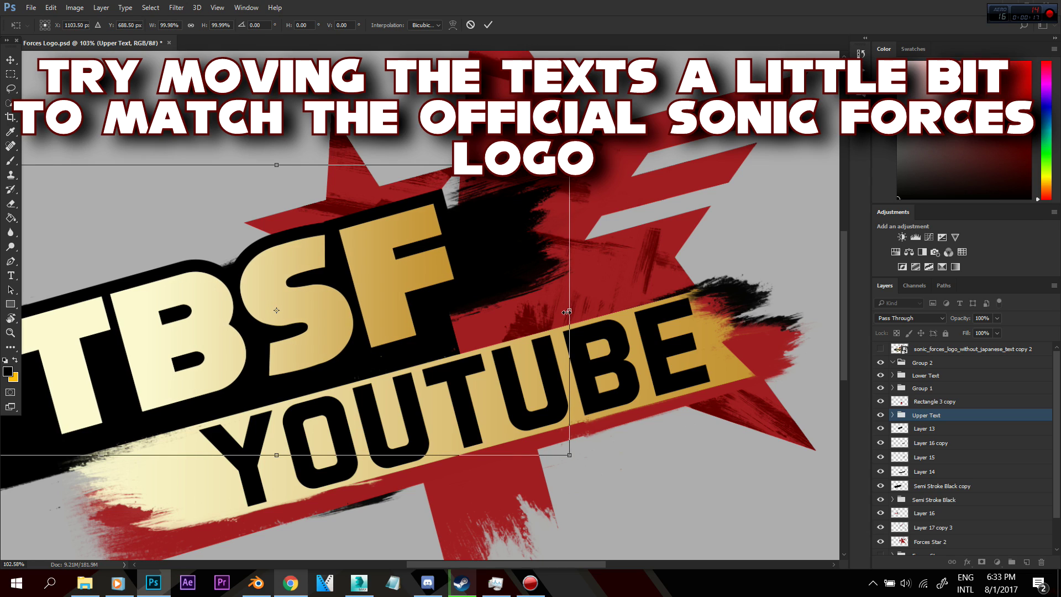
key(Right)
key(Right)
key(Right)
key(Right)
key(Right)
key(Right)
key(Right)
key(Right)
key(Right)
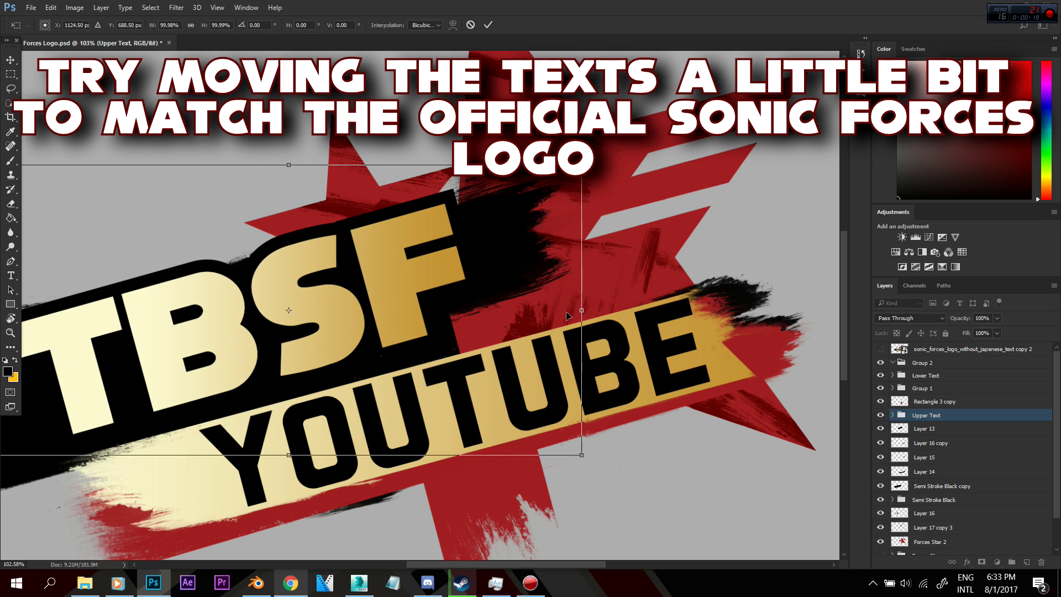
key(Right)
key(Right)
key(Right)
key(Right)
key(Right)
key(Up)
key(Up)
key(Up)
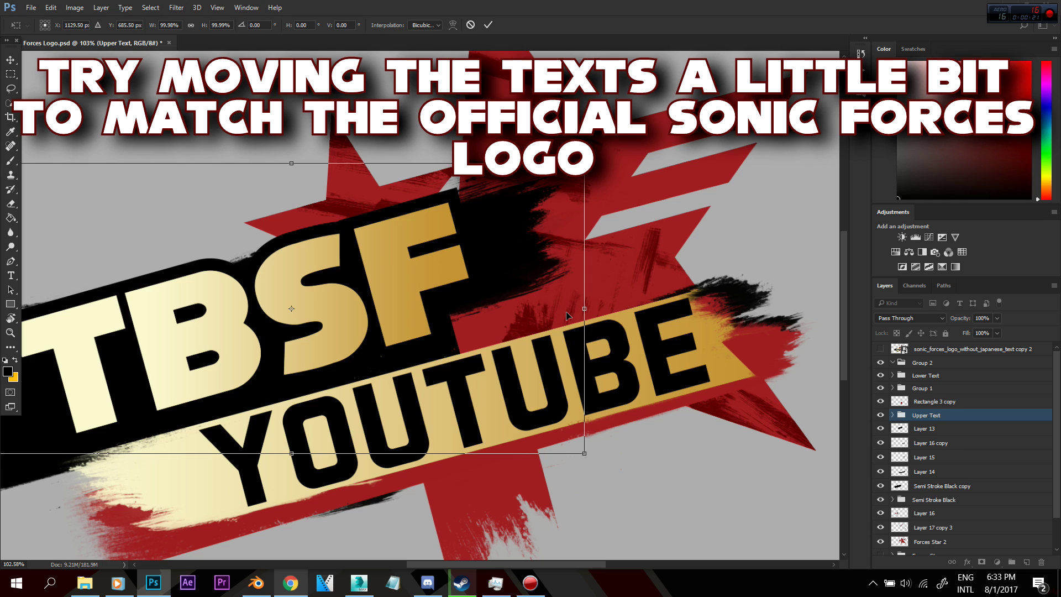
key(Right)
key(Right)
key(Right)
key(Right)
key(Right)
key(Right)
key(Right)
key(Right)
key(Right)
key(Right)
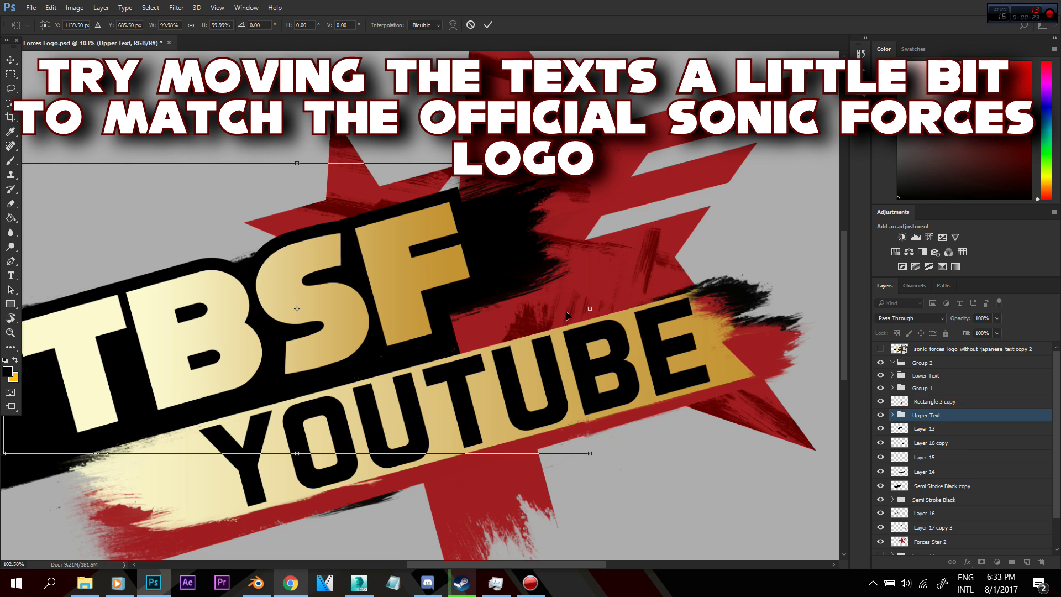
key(Up)
key(Up)
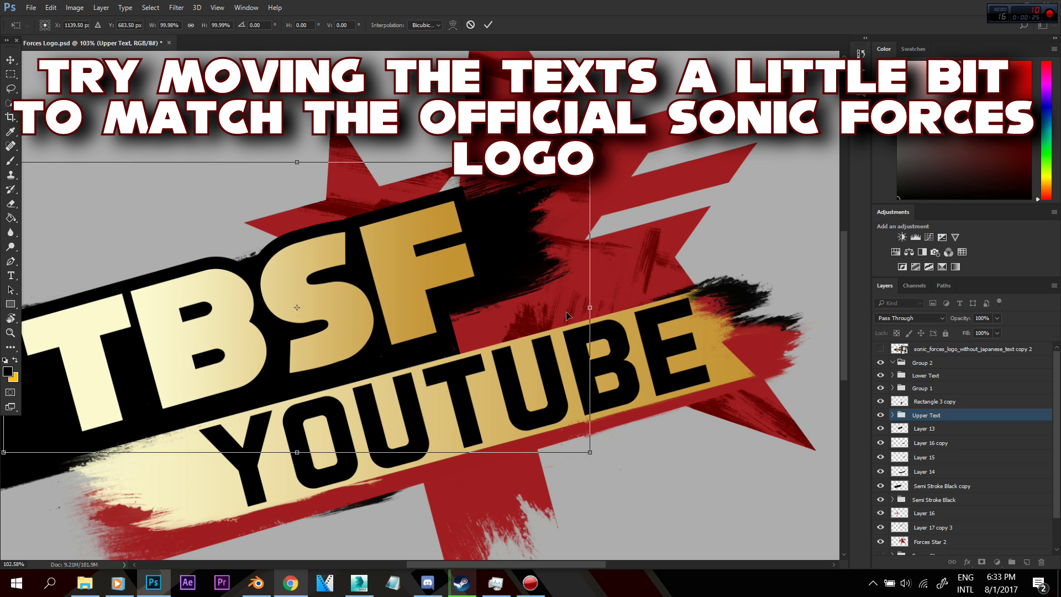
scroll(547, 310, down, 3)
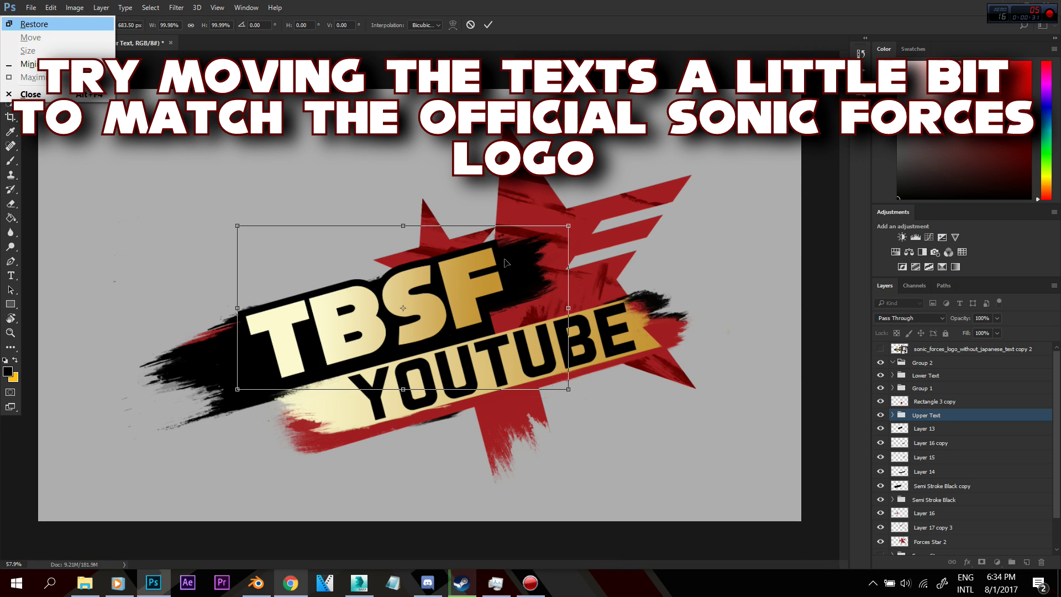
key(Right)
key(Right)
key(Up)
key(Right)
key(Right)
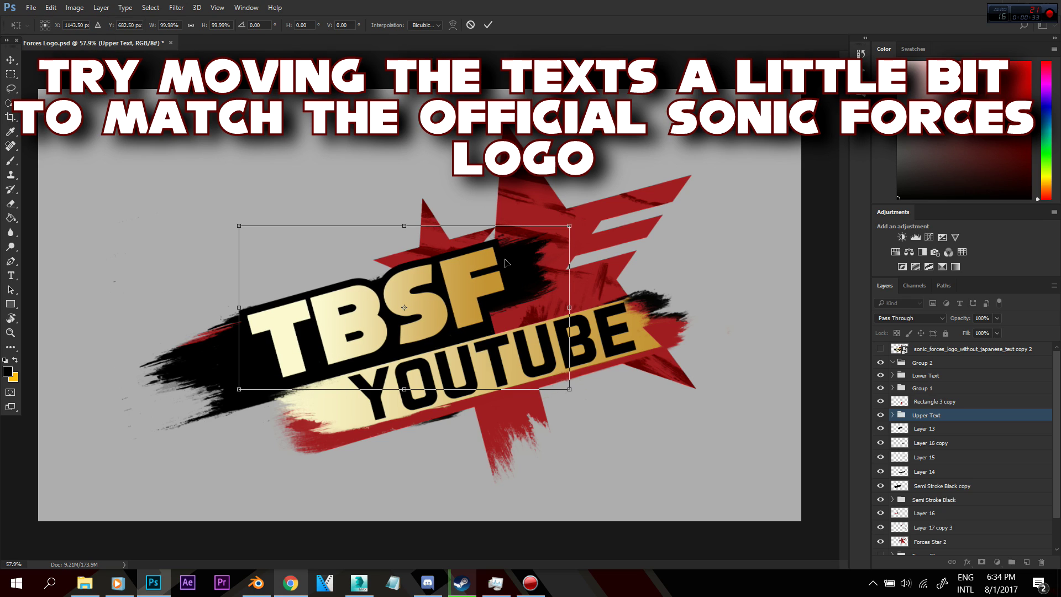
key(Right)
key(Right)
key(Right)
key(Up)
key(Up)
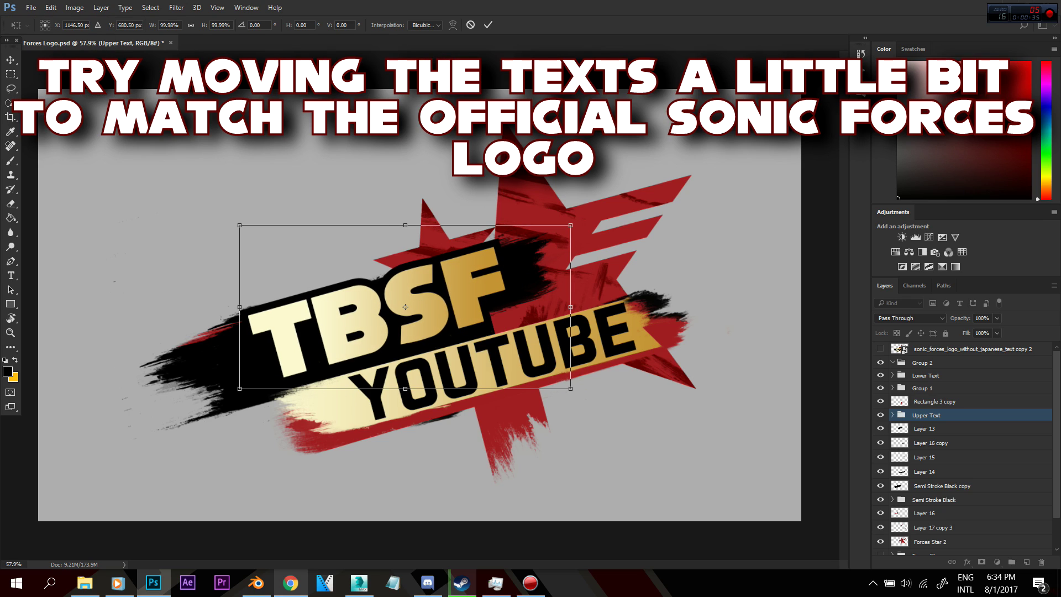
Step: Commit the TBSF transform, then zoom in and out to inspect the finished logo
click(10, 74)
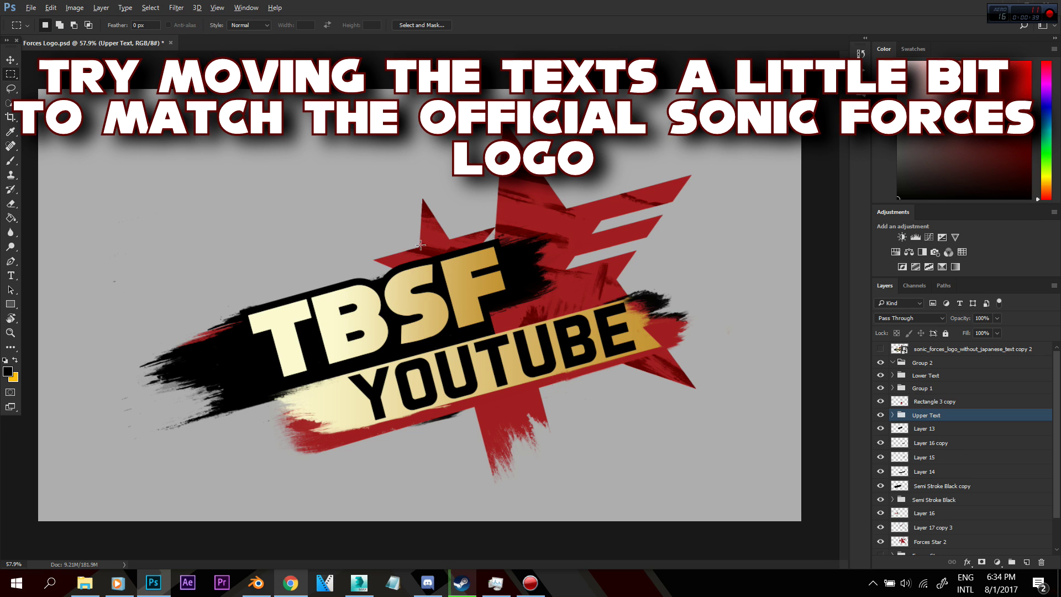
scroll(420, 245, up, 2)
scroll(403, 287, up, 2)
scroll(386, 336, up, 2)
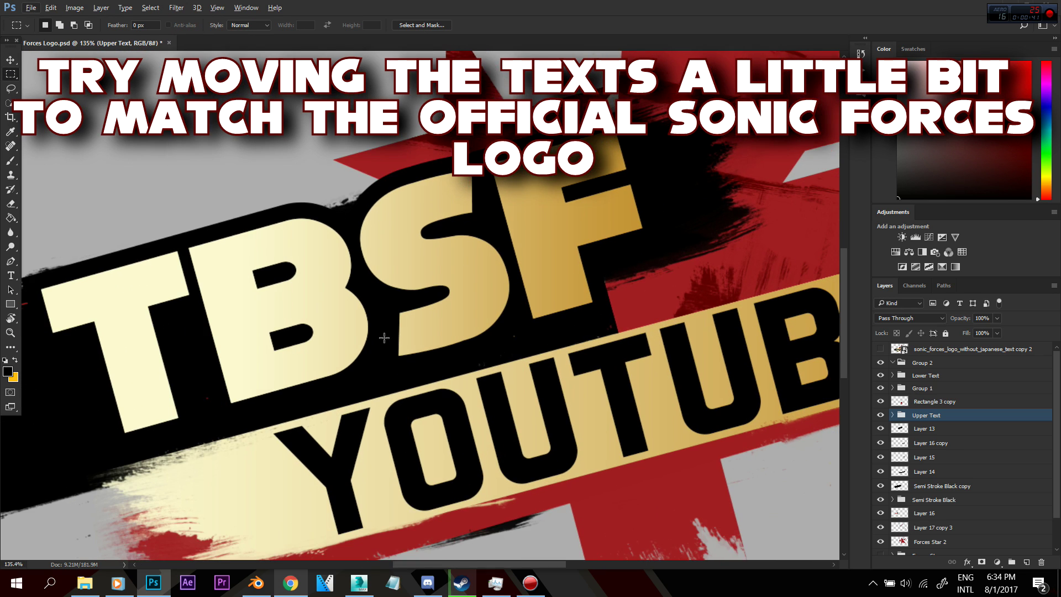
scroll(384, 337, down, 3)
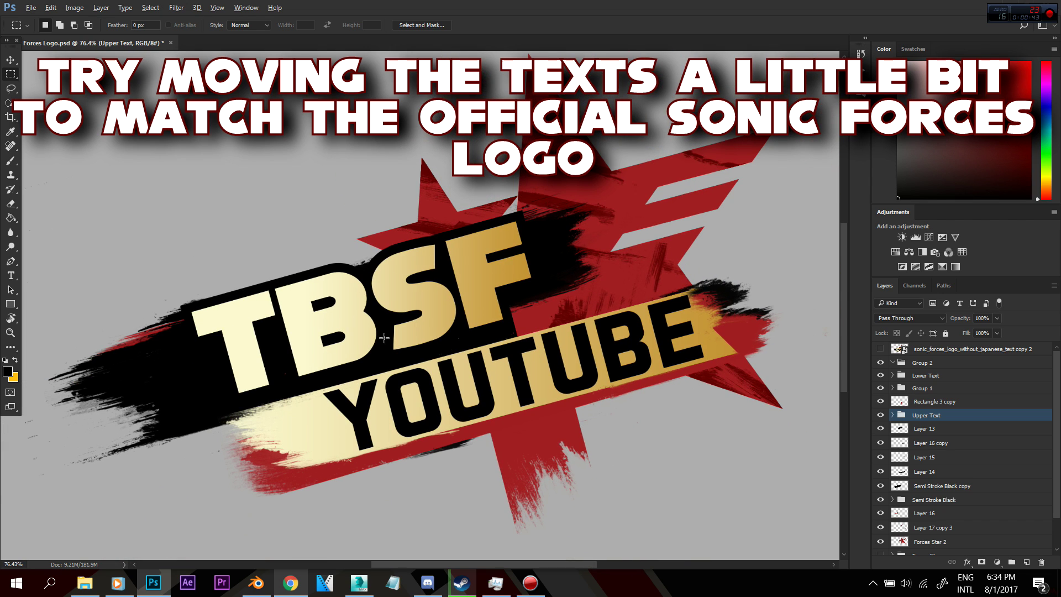
scroll(384, 338, down, 1)
scroll(142, 374, up, 2)
scroll(142, 374, up, 2)
scroll(143, 375, down, 1)
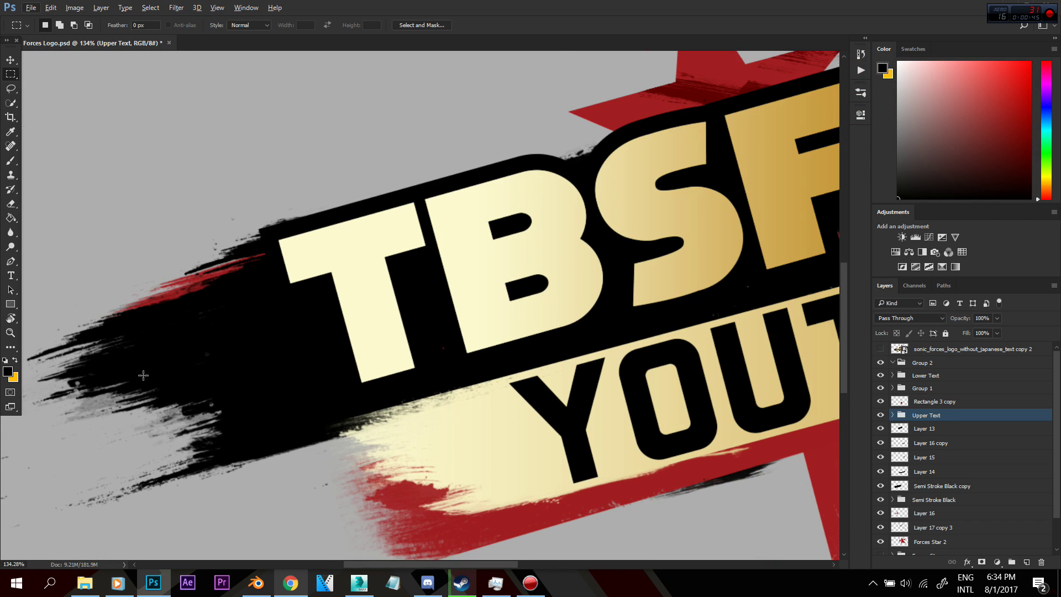
scroll(143, 375, down, 1)
scroll(143, 375, down, 3)
scroll(143, 376, down, 2)
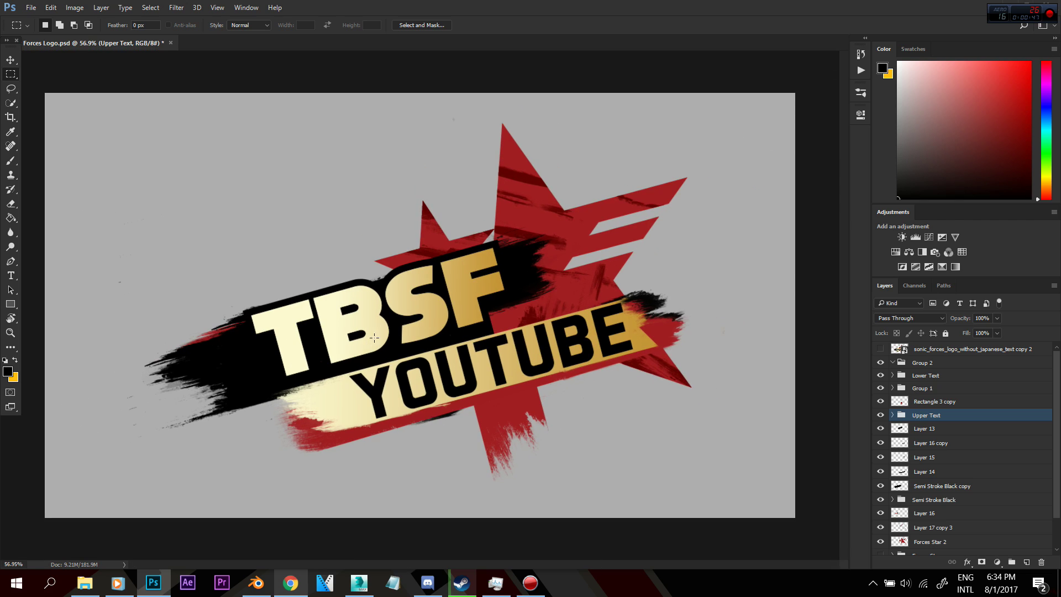